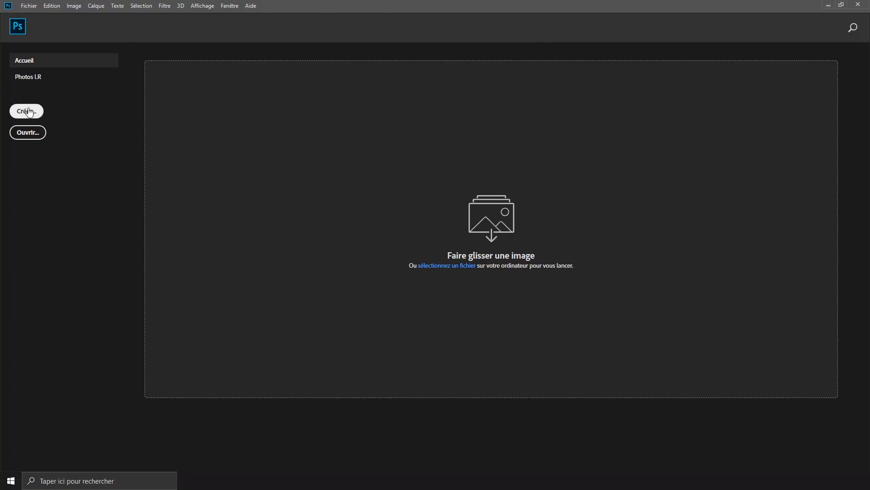
- Create a new 1000 x 1000 pixel document at 300 pixels/inch in 8-bit RGB with a white background
{"action": "left_click", "coordinate": [26, 111]}
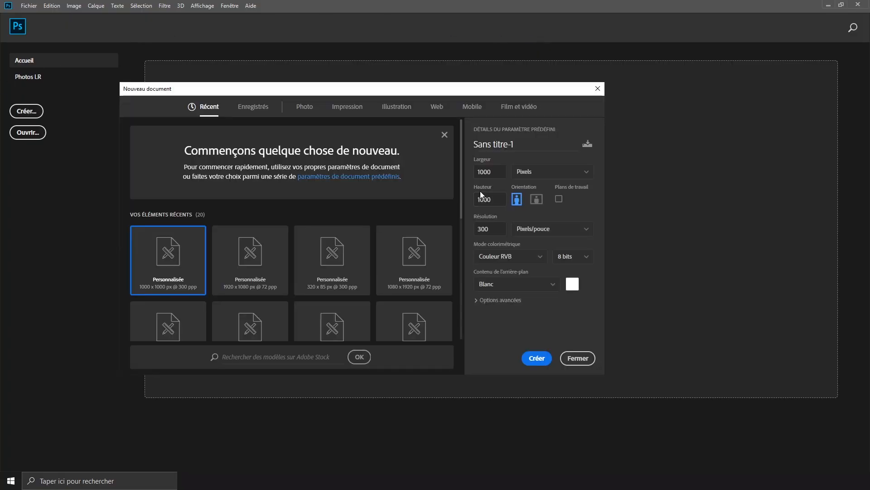
{"action": "left_click", "coordinate": [490, 171]}
{"action": "key", "text": "Tab"}
{"action": "key", "text": "Tab"}
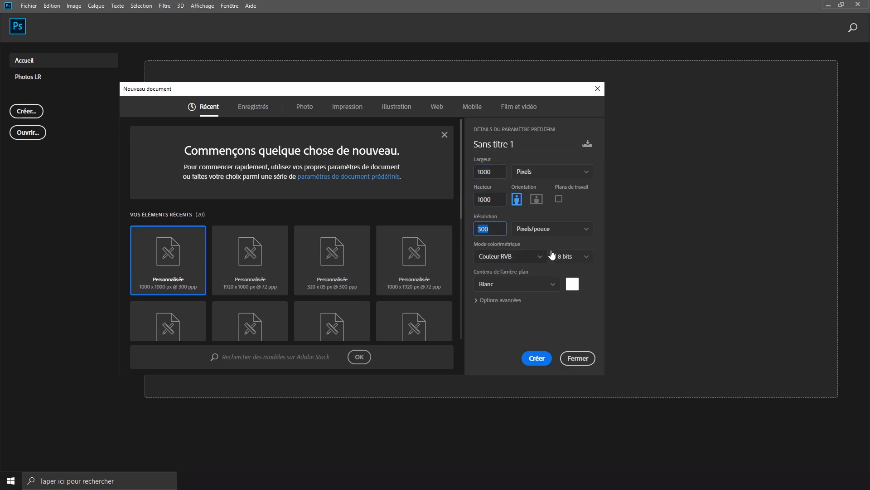
{"action": "left_click", "coordinate": [533, 359]}
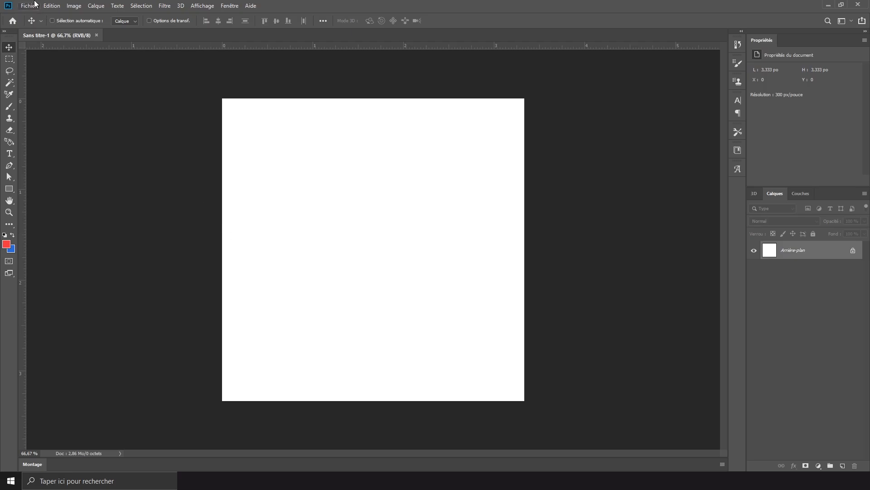
- Embed the black-and-white liquid marble image and size it to cover the whole canvas
{"action": "left_click", "coordinate": [35, 4]}
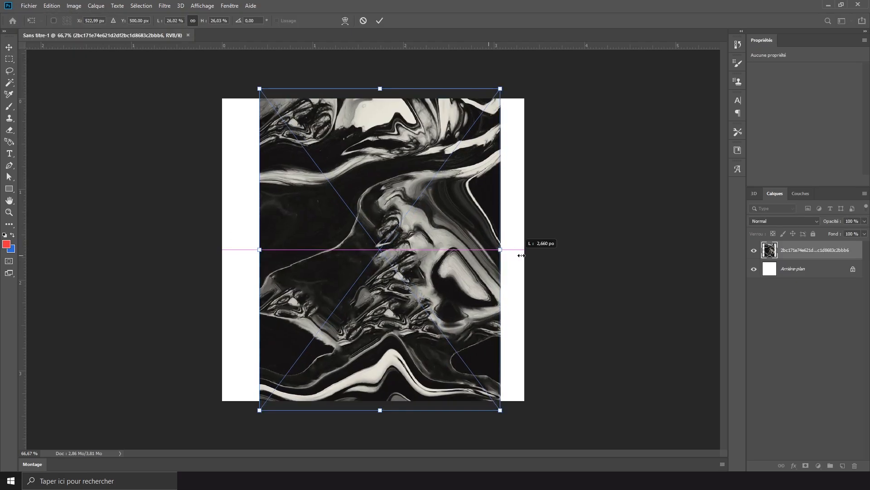
{"action": "mouse_move", "coordinate": [517, 263]}
{"action": "left_mouse_down"}
{"action": "mouse_move", "coordinate": [583, 267]}
{"action": "mouse_move", "coordinate": [523, 269]}
{"action": "left_mouse_up"}
{"action": "key", "text": "Return"}
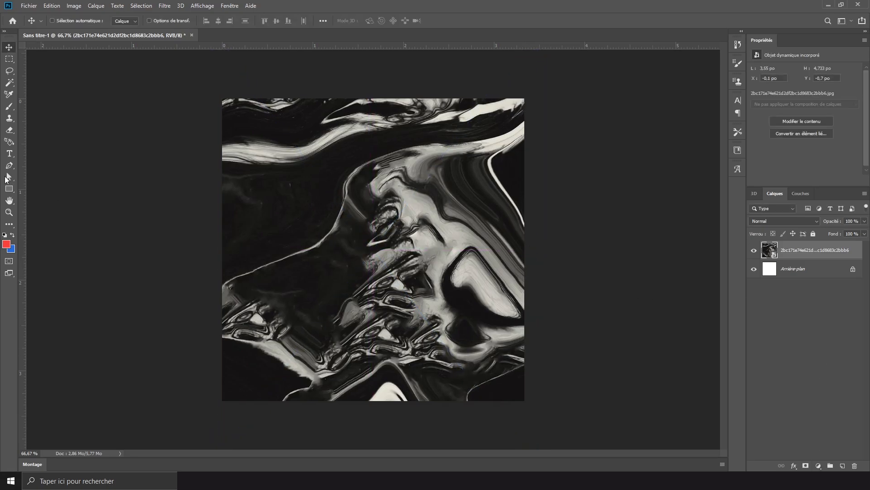
- Create a 1000 x 1000 px rectangle shape filled with black (000000)
{"action": "left_click", "coordinate": [10, 189]}
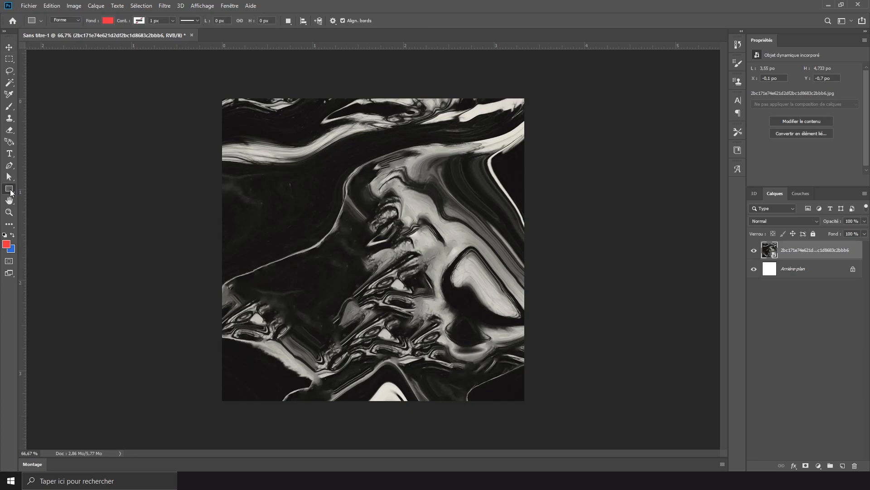
{"action": "left_click", "coordinate": [6, 245]}
{"action": "type", "text": "000000"}
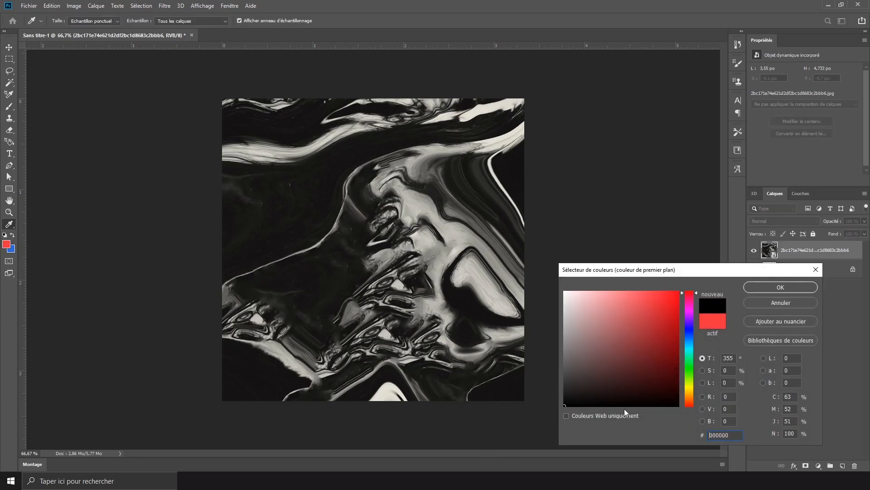
{"action": "left_click", "coordinate": [781, 287]}
{"action": "left_click", "coordinate": [466, 159]}
{"action": "type", "text": "1000"}
{"action": "key", "text": "Tab"}
{"action": "type", "text": "1000"}
{"action": "key", "text": "Return"}
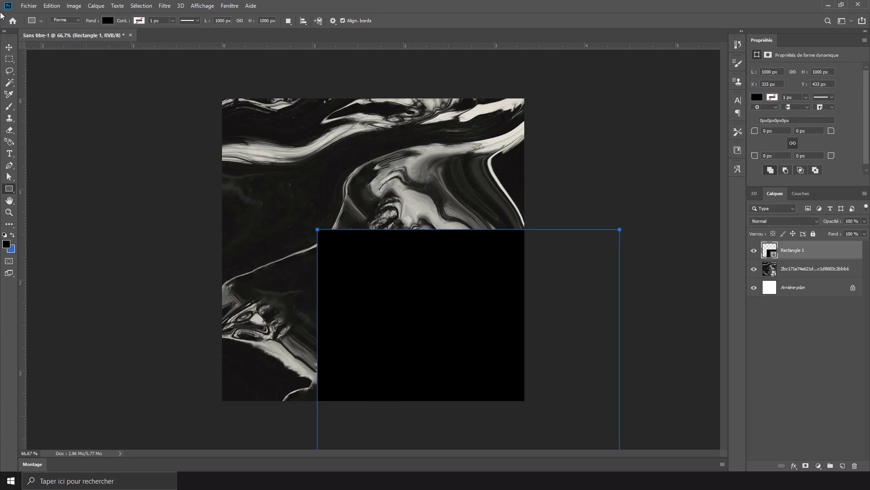
- Centre the black rectangle on the canvas and scale it to about 975 x 975 px, leaving a thin marble border
{"action": "left_click", "coordinate": [9, 48]}
{"action": "key", "text": "ctrl+t"}
{"action": "left_click_drag", "start_coordinate": [417, 315], "coordinate": [323, 184]}
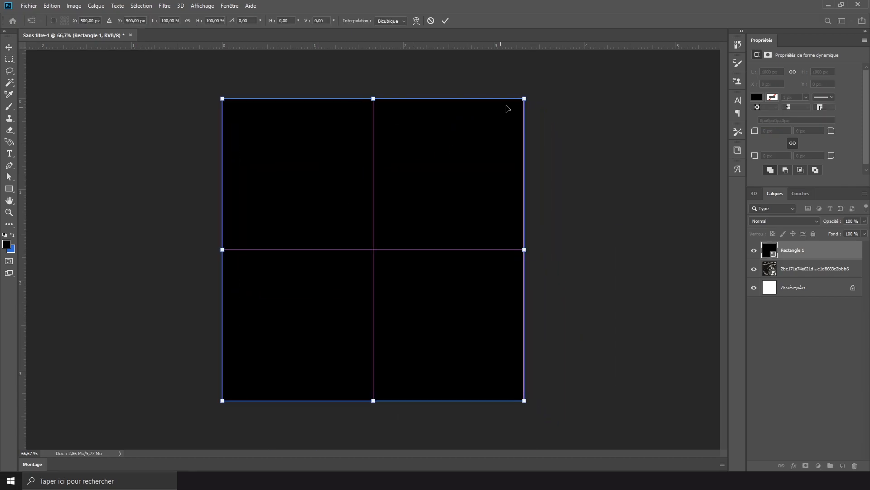
{"action": "left_click_drag", "start_coordinate": [525, 98], "coordinate": [523, 111]}
{"action": "left_click_drag", "start_coordinate": [466, 163], "coordinate": [470, 160]}
{"action": "key", "text": "Return"}
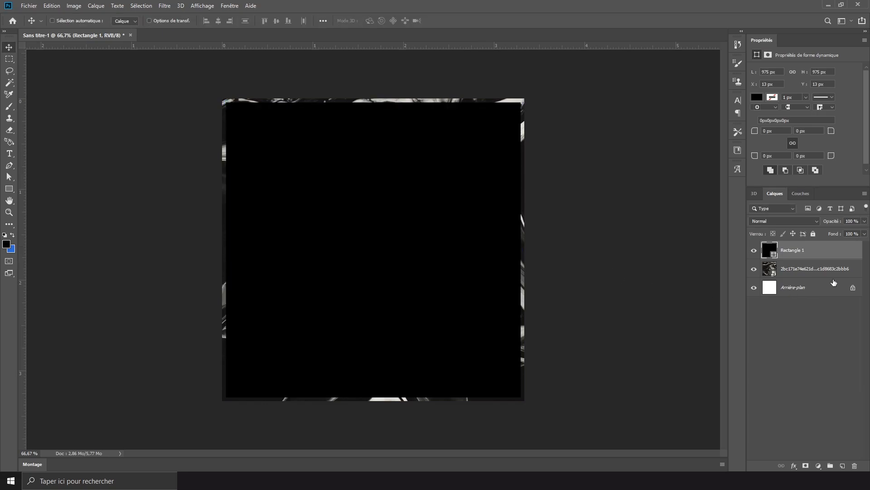
- Add an orange (d07933) solid colour fill layer above the marble image and set its blend mode to Incrustation
{"action": "left_click", "coordinate": [823, 272]}
{"action": "left_click", "coordinate": [817, 467]}
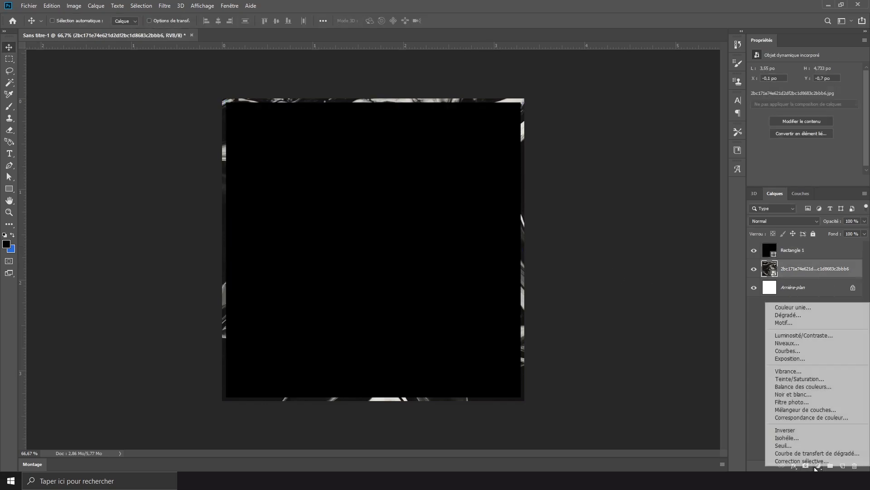
{"action": "left_click", "coordinate": [814, 311]}
{"action": "mouse_move", "coordinate": [641, 355]}
{"action": "left_mouse_down"}
{"action": "mouse_move", "coordinate": [656, 344]}
{"action": "mouse_move", "coordinate": [652, 327]}
{"action": "left_mouse_up"}
{"action": "mouse_move", "coordinate": [689, 389]}
{"action": "left_mouse_down"}
{"action": "mouse_move", "coordinate": [690, 379]}
{"action": "mouse_move", "coordinate": [690, 398]}
{"action": "left_mouse_up"}
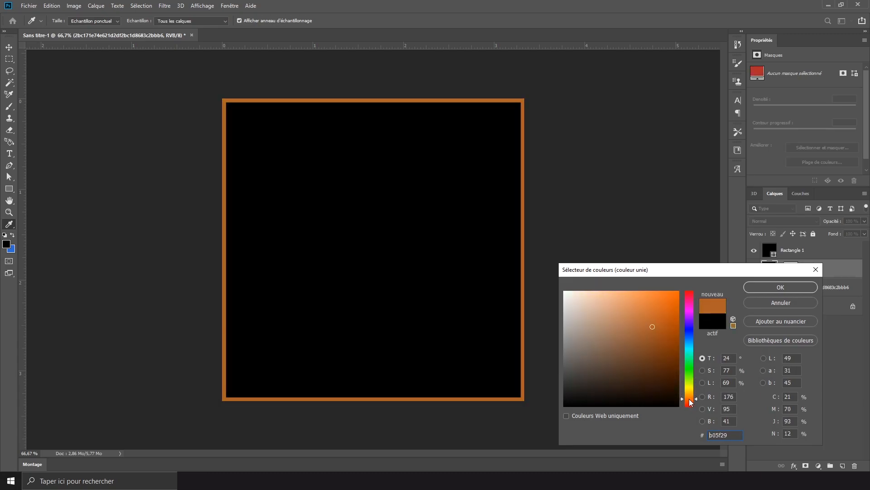
{"action": "left_click_drag", "start_coordinate": [669, 341], "coordinate": [651, 311]}
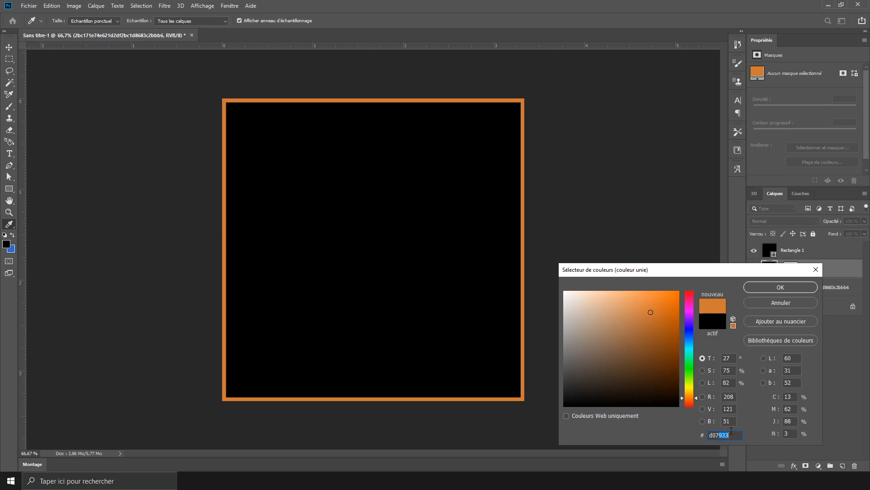
{"action": "double_click", "coordinate": [729, 435]}
{"action": "left_click", "coordinate": [790, 289]}
{"action": "left_click", "coordinate": [784, 222]}
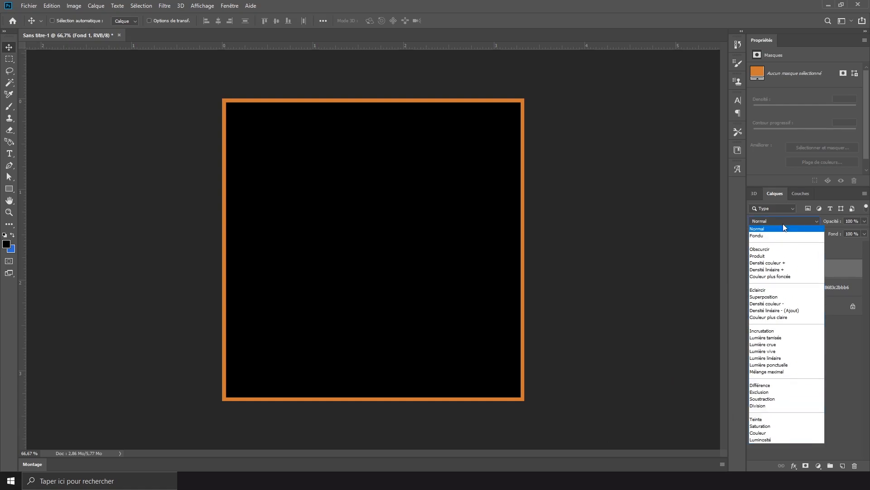
{"action": "left_click", "coordinate": [766, 330]}
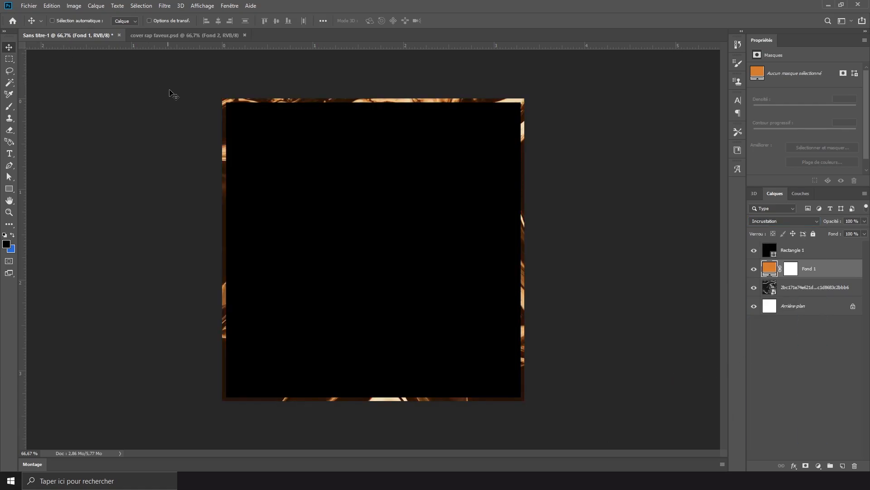
- Embed the transparent praying-hands statue image, scaled to about 37%, and raise its layer above the black rectangle
{"action": "left_click", "coordinate": [33, 6]}
{"action": "left_click", "coordinate": [83, 181]}
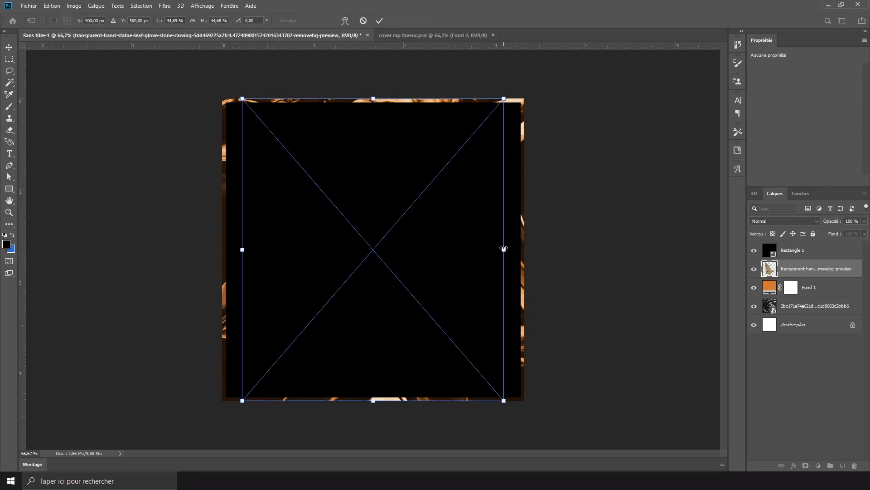
{"action": "left_click_drag", "start_coordinate": [506, 250], "coordinate": [465, 260]}
{"action": "key", "text": "Return"}
{"action": "key", "text": "ctrl+bracketright"}
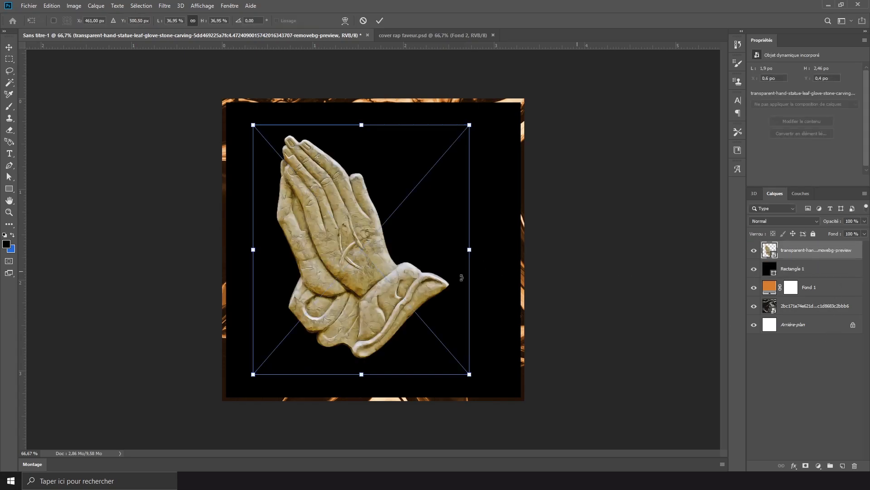
- Shift the praying hands slightly to the right so they sit centred on the canvas
{"action": "key", "text": "ctrl+t"}
{"action": "left_click_drag", "start_coordinate": [391, 280], "coordinate": [403, 281]}
{"action": "key", "text": "Return"}
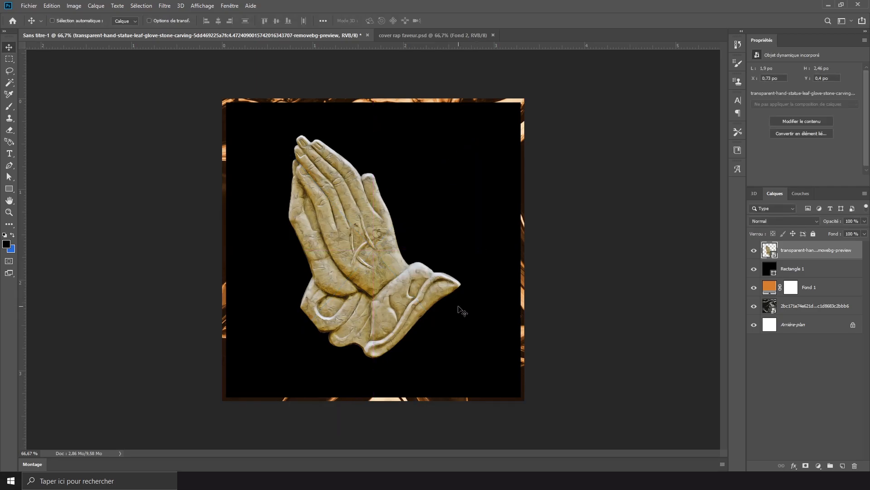
- Add a black-and-white adjustment layer clipped to the praying-hands layer
{"action": "left_click", "coordinate": [818, 465]}
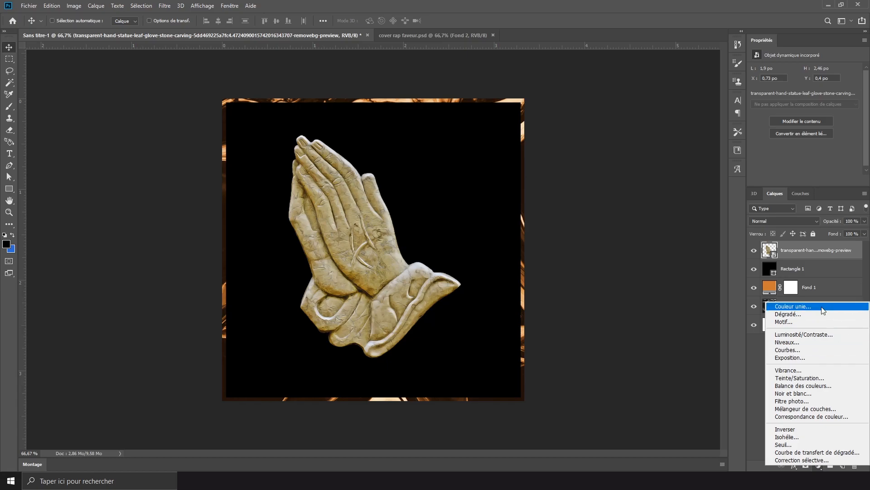
{"action": "left_click", "coordinate": [804, 393]}
{"action": "left_click", "coordinate": [786, 259], "text": "alt"}
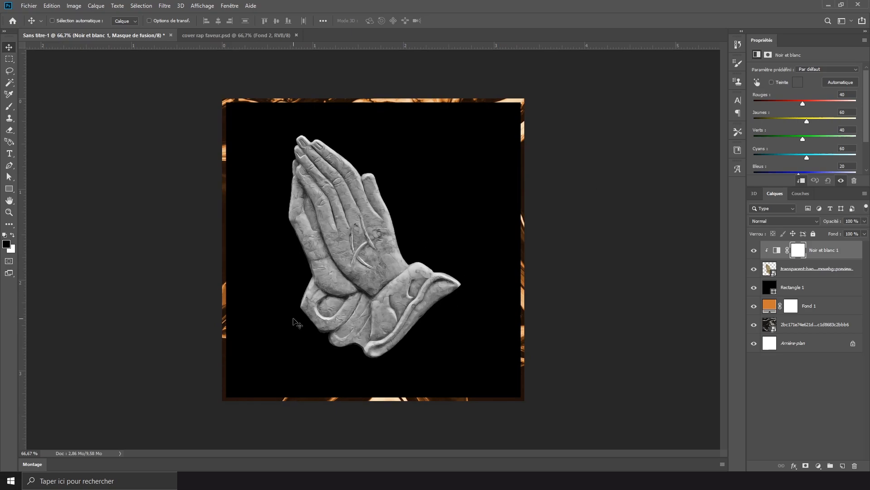
- Draw a white triangle about 267 x 244 px over the canvas's lower-right corner with the Pen tool in shape mode
{"action": "scroll", "coordinate": [446, 300], "scroll_direction": "down", "scroll_amount": 1}
{"action": "scroll", "coordinate": [446, 300], "scroll_direction": "up", "scroll_amount": 2}
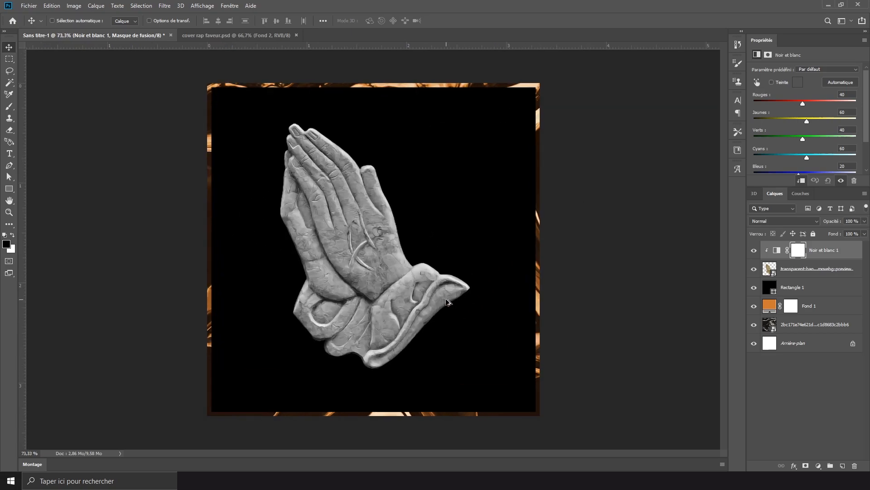
{"action": "scroll", "coordinate": [446, 299], "scroll_direction": "down", "scroll_amount": 1}
{"action": "left_click", "coordinate": [8, 192]}
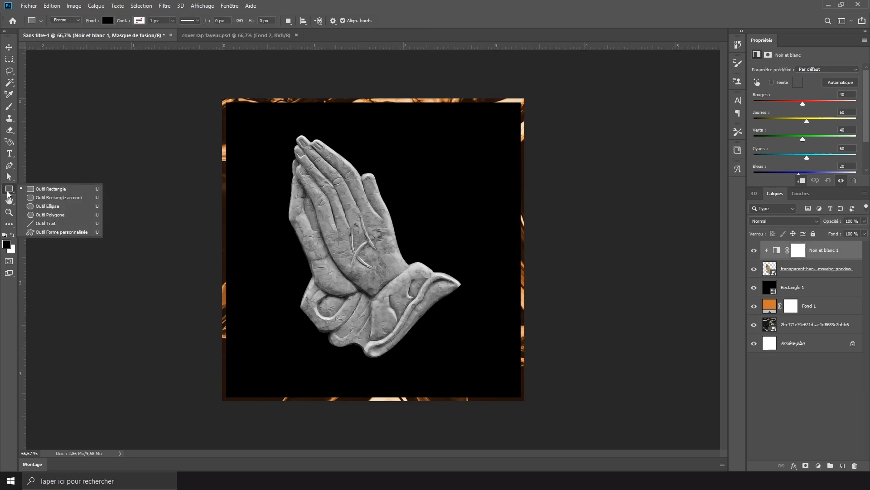
{"action": "left_click", "coordinate": [9, 165]}
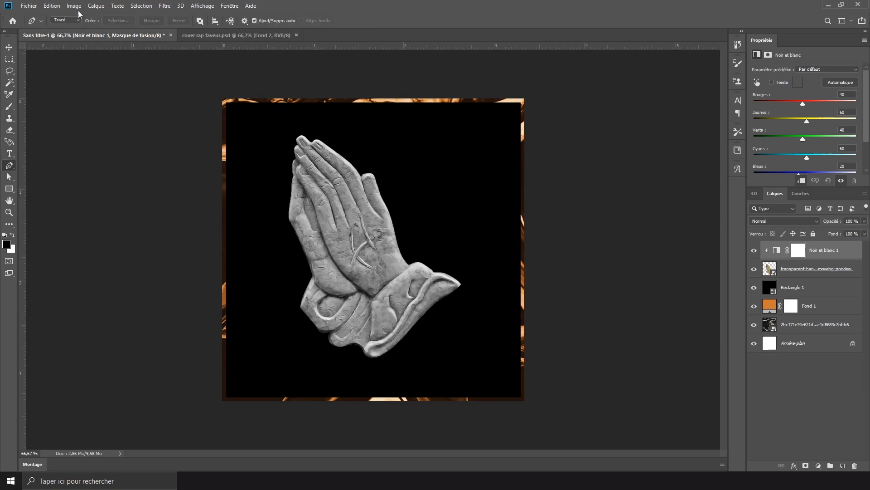
{"action": "left_click", "coordinate": [59, 23]}
{"action": "left_click", "coordinate": [61, 23]}
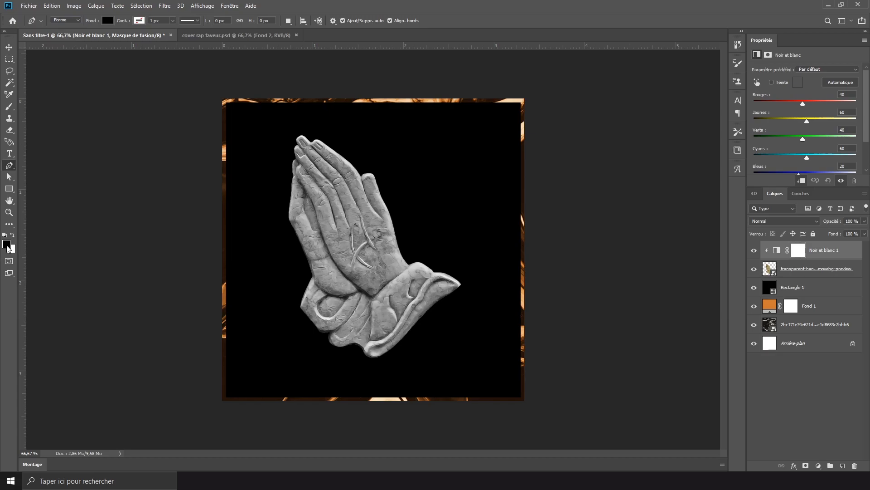
{"action": "left_click", "coordinate": [12, 235]}
{"action": "left_click", "coordinate": [453, 407]}
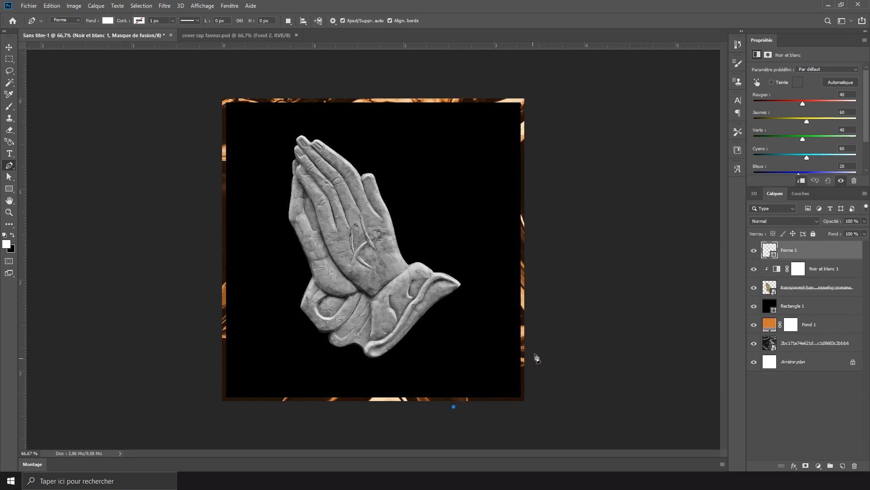
{"action": "left_click", "coordinate": [534, 334]}
{"action": "left_click", "coordinate": [534, 407]}
{"action": "left_click", "coordinate": [454, 407]}
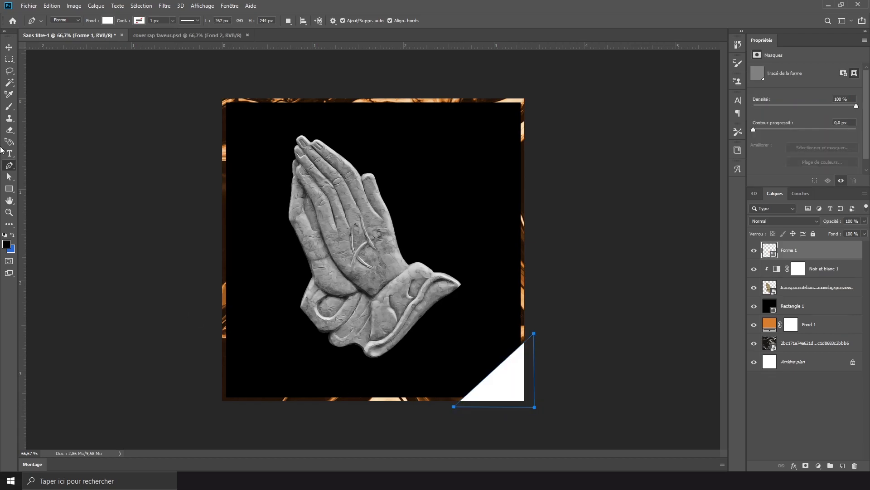
- Duplicate the white corner triangle, rotate the copy 180° and fit it over the canvas's upper-left corner
{"action": "left_click", "coordinate": [9, 47]}
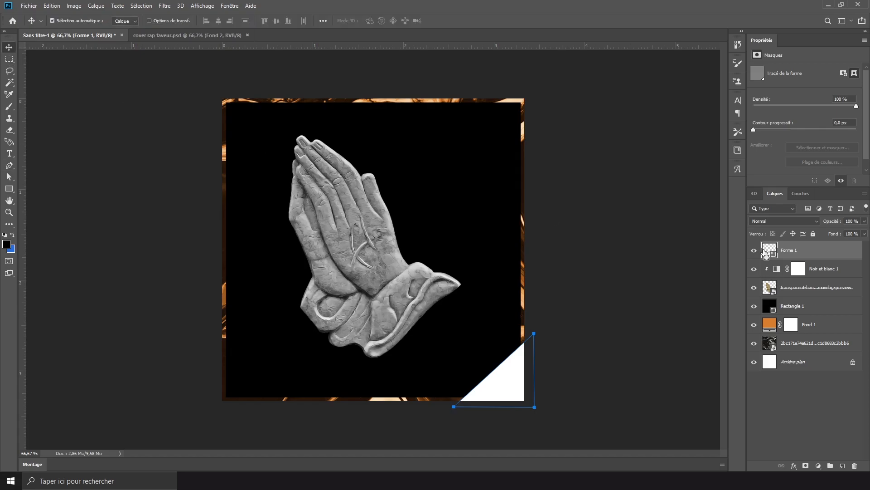
{"action": "key", "text": "ctrl+j"}
{"action": "key", "text": "ctrl+t"}
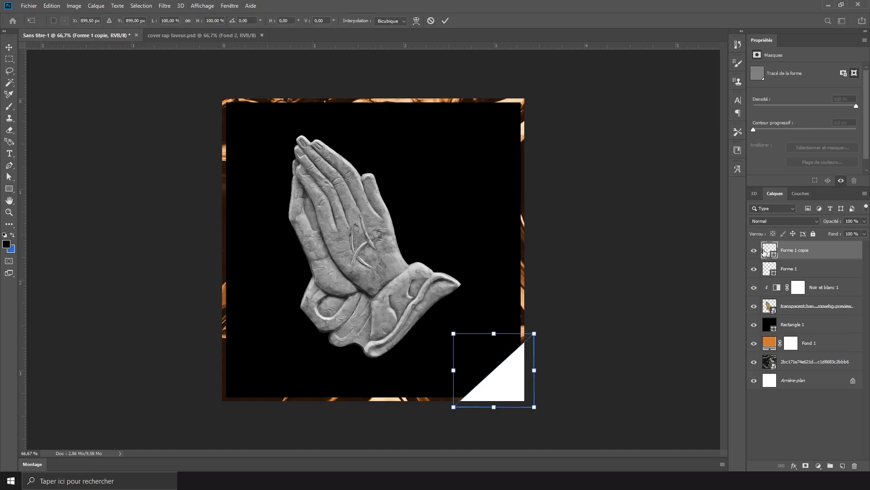
{"action": "left_click_drag", "start_coordinate": [517, 369], "coordinate": [245, 128]}
{"action": "left_click_drag", "start_coordinate": [286, 81], "coordinate": [173, 160]}
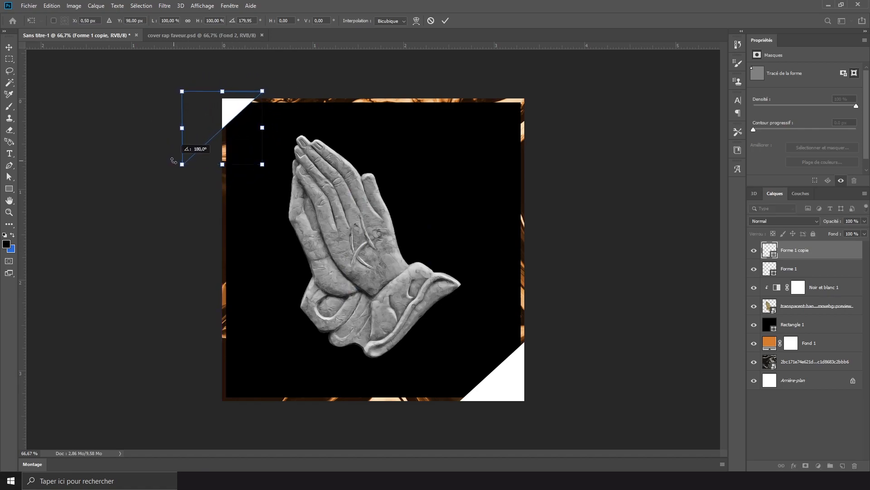
{"action": "left_click_drag", "start_coordinate": [216, 123], "coordinate": [249, 120]}
{"action": "key", "text": "Return"}
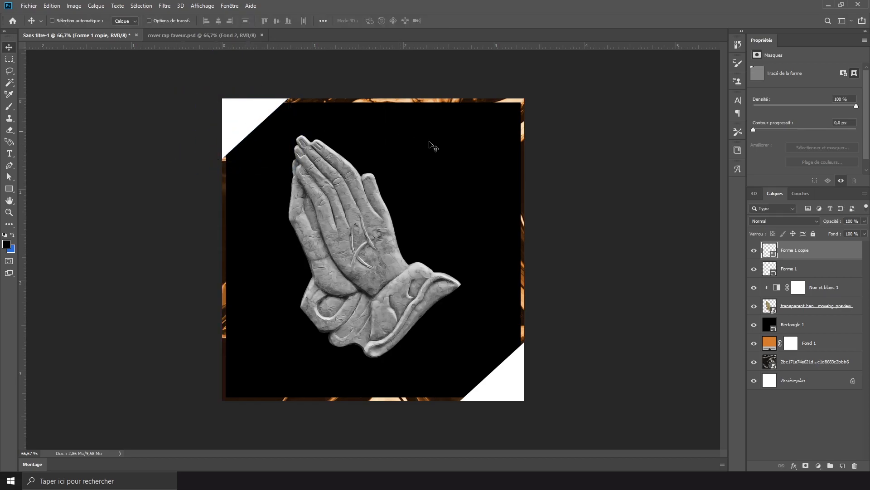
- Select both white corner triangles and shift them together slightly up and to the left to balance the two corners
{"action": "left_click", "coordinate": [805, 273], "text": "shift"}
{"action": "key", "text": "ctrl+t"}
{"action": "mouse_move", "coordinate": [484, 239]}
{"action": "left_mouse_down"}
{"action": "mouse_move", "coordinate": [478, 225]}
{"action": "mouse_move", "coordinate": [473, 233]}
{"action": "left_mouse_up"}
{"action": "key", "text": "Return"}
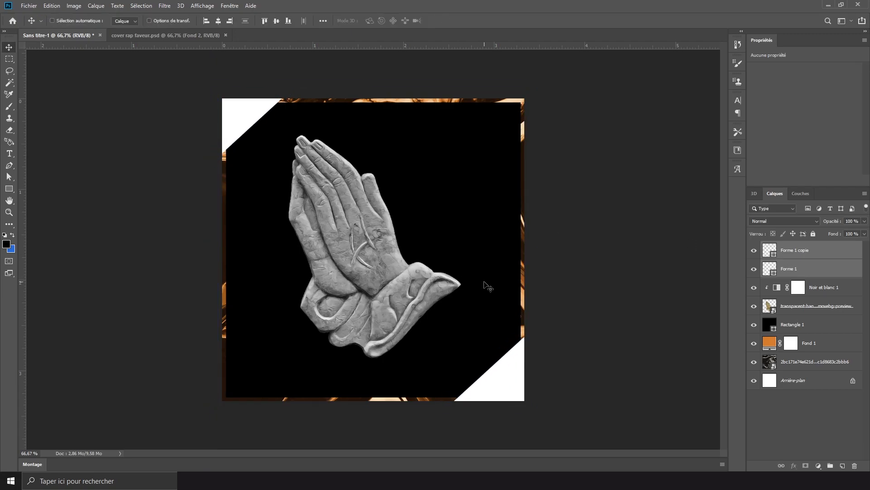
{"action": "key", "text": "Up"}
{"action": "key", "text": "Down"}
- Convert the two selected triangle layers into a single smart object
{"action": "scroll", "coordinate": [472, 383], "scroll_direction": "up", "scroll_amount": 1}
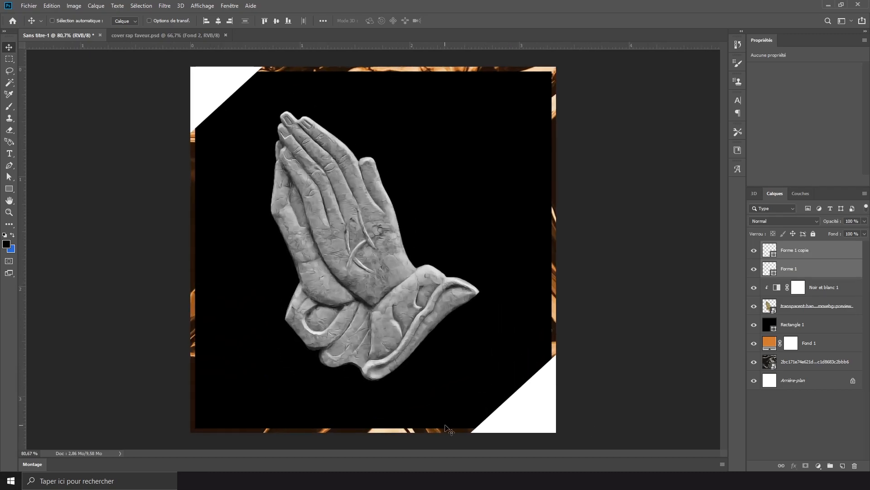
{"action": "left_click", "coordinate": [822, 275], "text": "ctrl"}
{"action": "left_click", "coordinate": [826, 274], "text": "ctrl"}
{"action": "right_click", "coordinate": [825, 272]}
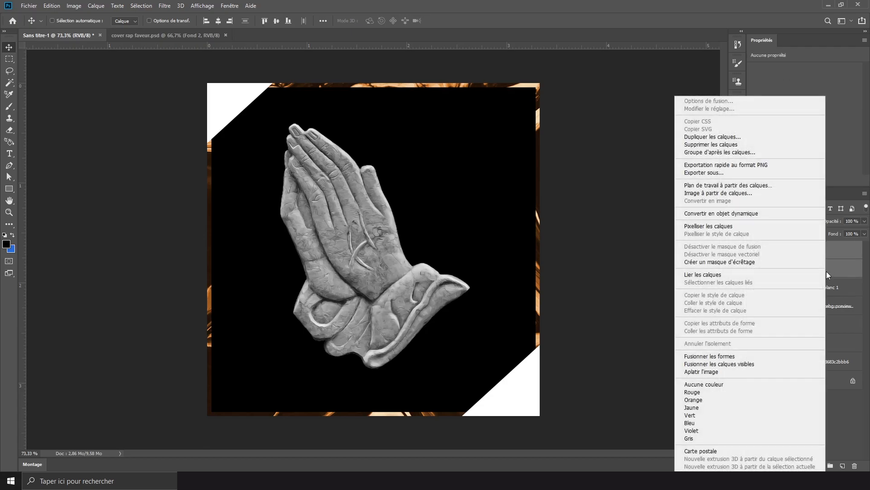
{"action": "left_click", "coordinate": [771, 212]}
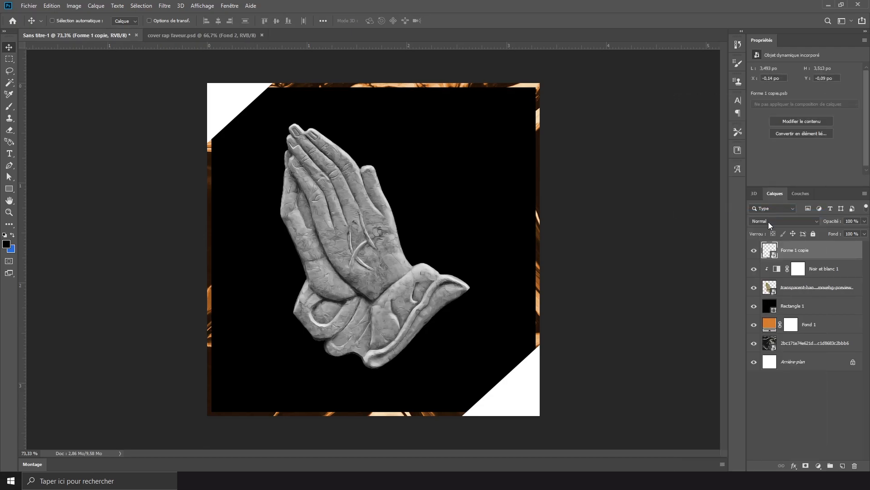
- Embed the hundred-dollar bills background image above the triangles, enlarged to cover the canvas
{"action": "left_click", "coordinate": [29, 6]}
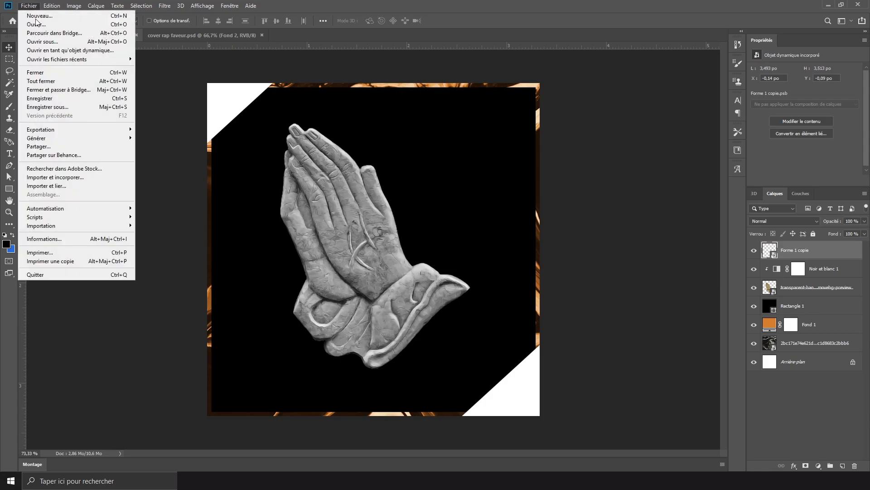
{"action": "left_click", "coordinate": [94, 181]}
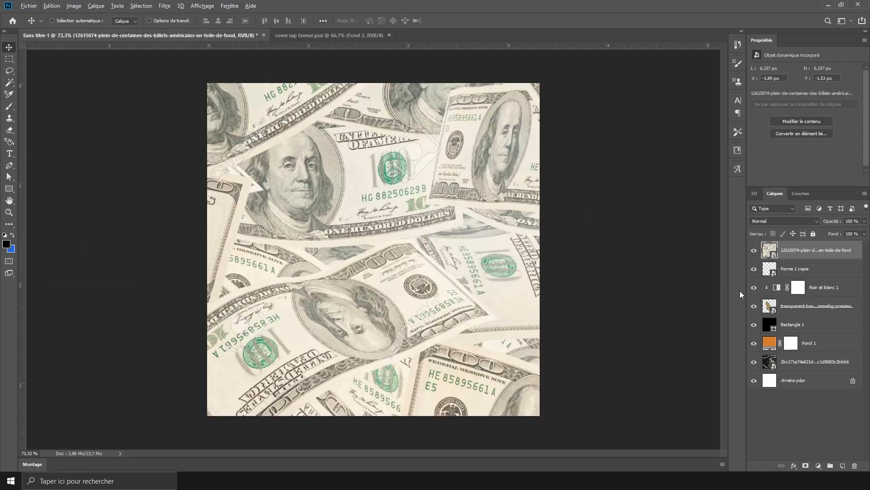
- Clip the dollar-bill image to the corner triangles and add a clipped Black & White (Noir et blanc) adjustment layer above it
{"action": "left_click", "coordinate": [809, 257], "text": "alt"}
{"action": "scroll", "coordinate": [495, 349], "scroll_direction": "down", "scroll_amount": 1}
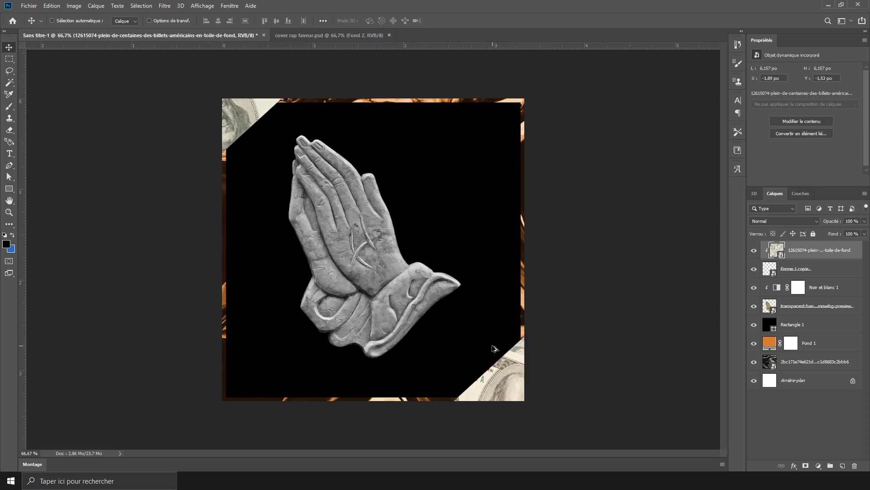
{"action": "scroll", "coordinate": [499, 289], "scroll_direction": "up", "scroll_amount": 1}
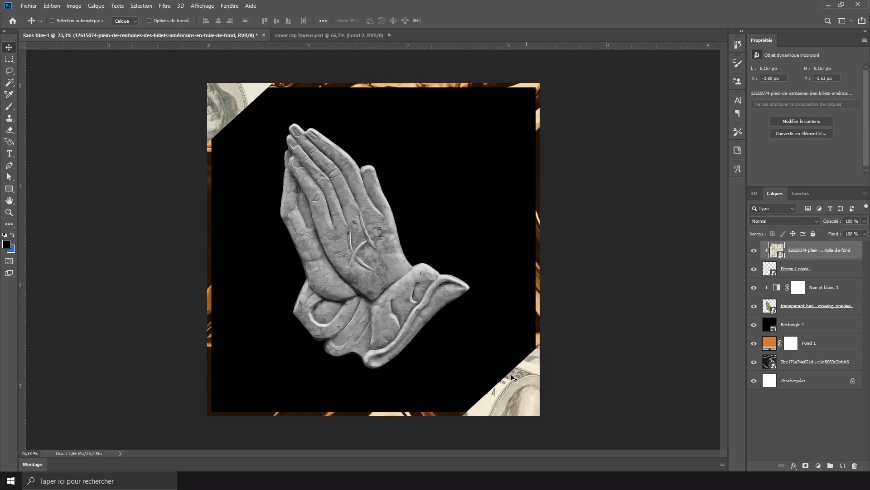
{"action": "scroll", "coordinate": [402, 303], "scroll_direction": "up", "scroll_amount": 1}
{"action": "scroll", "coordinate": [402, 302], "scroll_direction": "down", "scroll_amount": 1}
{"action": "scroll", "coordinate": [389, 316], "scroll_direction": "up", "scroll_amount": 1}
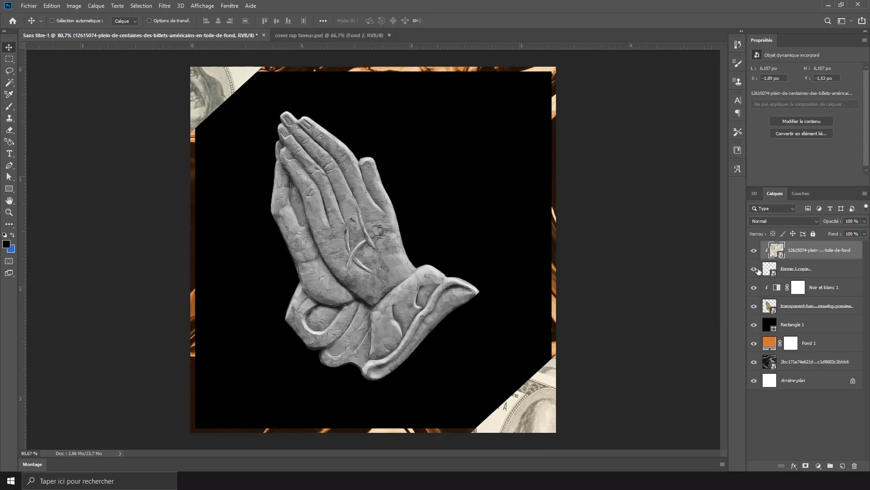
{"action": "left_click", "coordinate": [819, 465]}
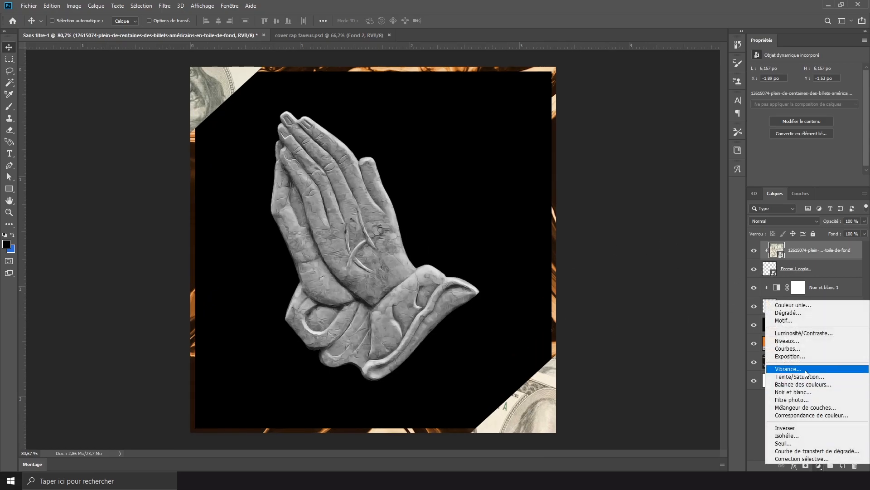
{"action": "left_click", "coordinate": [803, 392]}
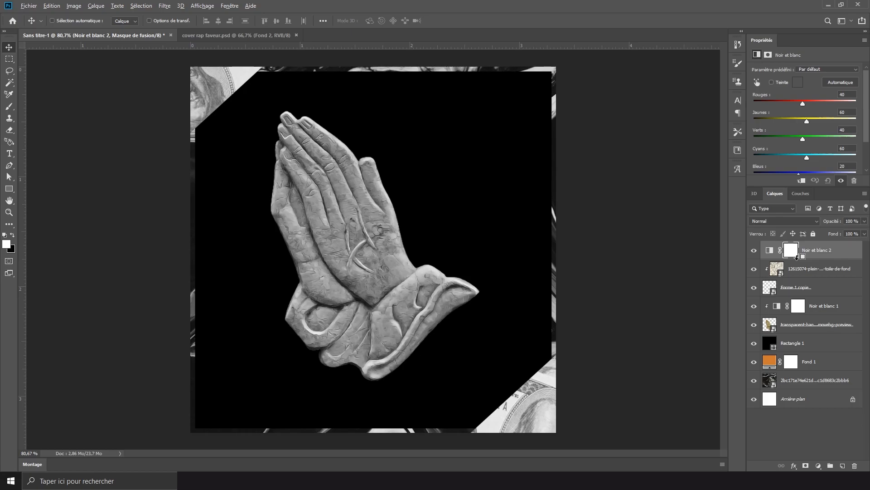
- Duplicate the orange Fond 1 fill above the corner layers, clip it to them and set its blend mode to Soft Light (Lumière tamisée)
{"action": "left_click", "coordinate": [806, 368]}
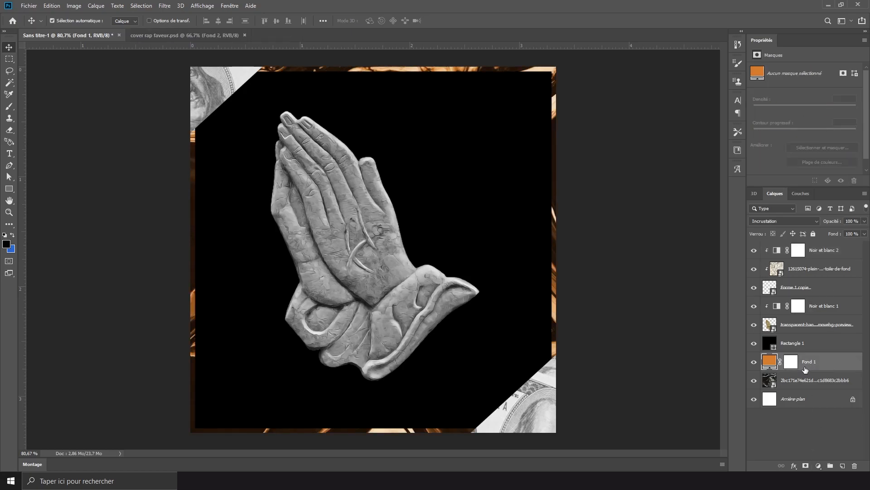
{"action": "key", "text": "ctrl+j"}
{"action": "left_click_drag", "start_coordinate": [804, 247], "coordinate": [802, 244]}
{"action": "key", "text": "ctrl+alt+g"}
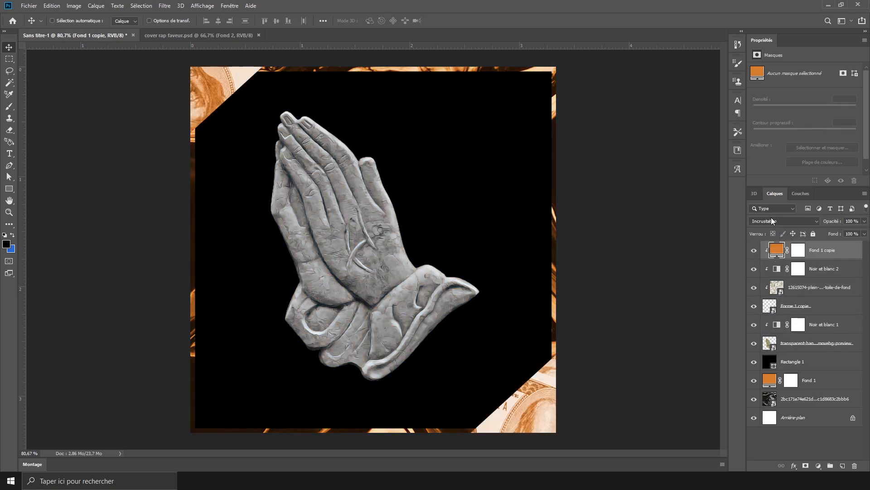
{"action": "left_click", "coordinate": [772, 217]}
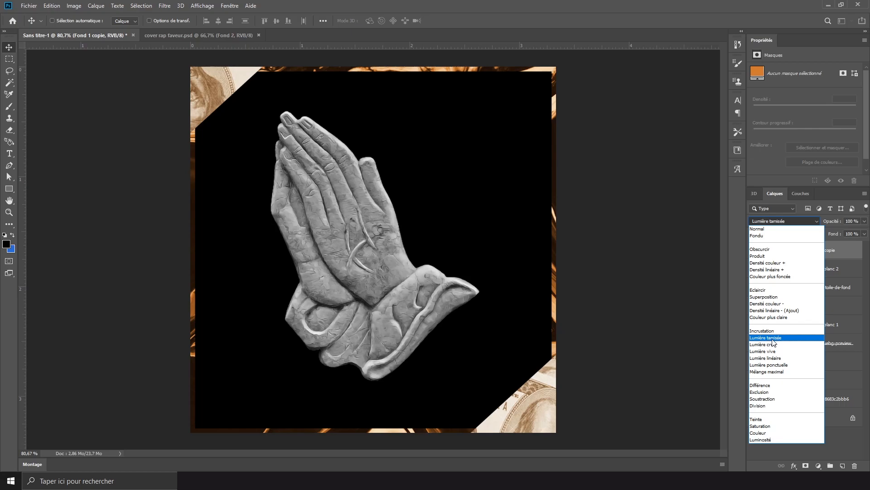
{"action": "left_click", "coordinate": [774, 339]}
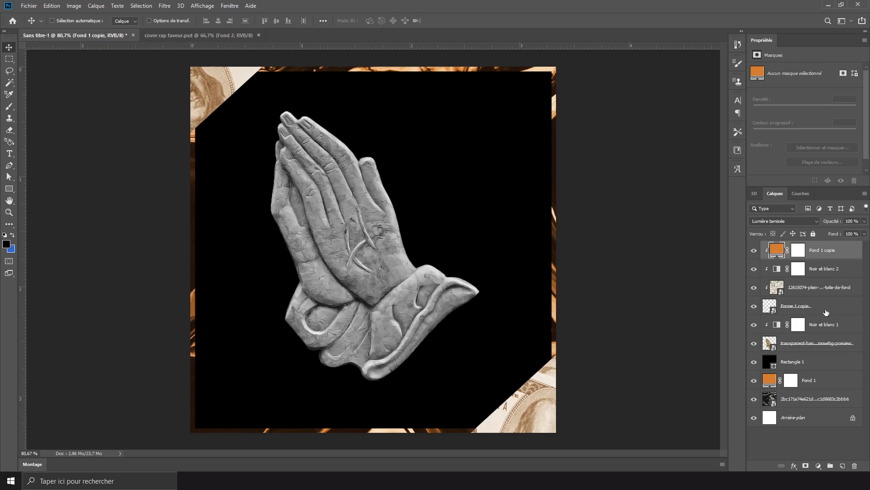
{"action": "key", "text": "ctrl+z"}
- Embed the torn-paper image papier 4 just below the corner triangles' layer and rotate it about 139.2° to match the upper-left diagonal
{"action": "left_click", "coordinate": [811, 322]}
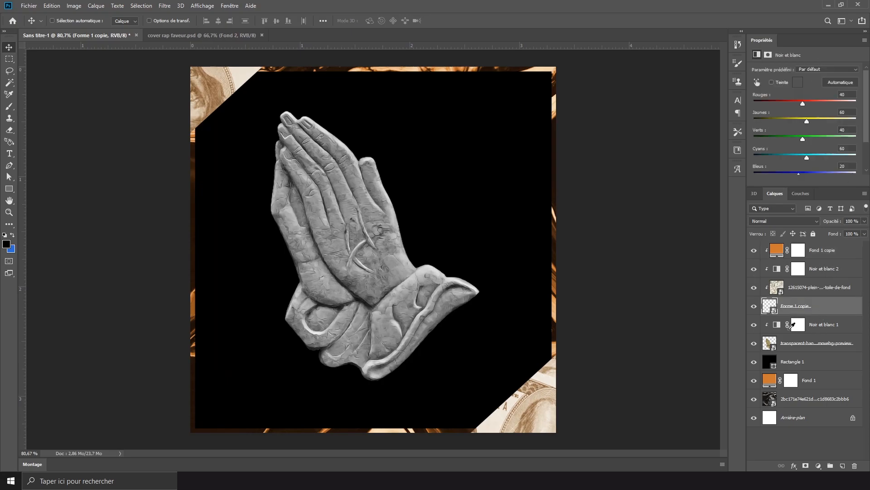
{"action": "left_click", "coordinate": [754, 324]}
{"action": "left_click", "coordinate": [754, 324]}
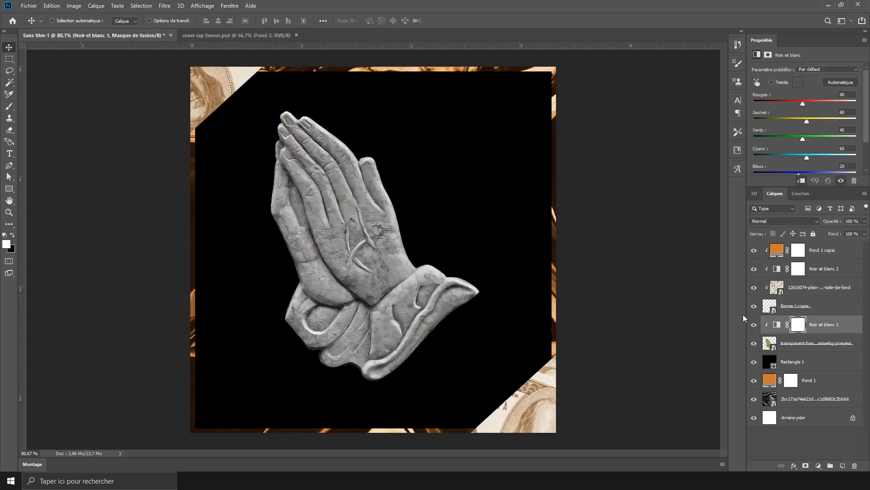
{"action": "left_click", "coordinate": [32, 4]}
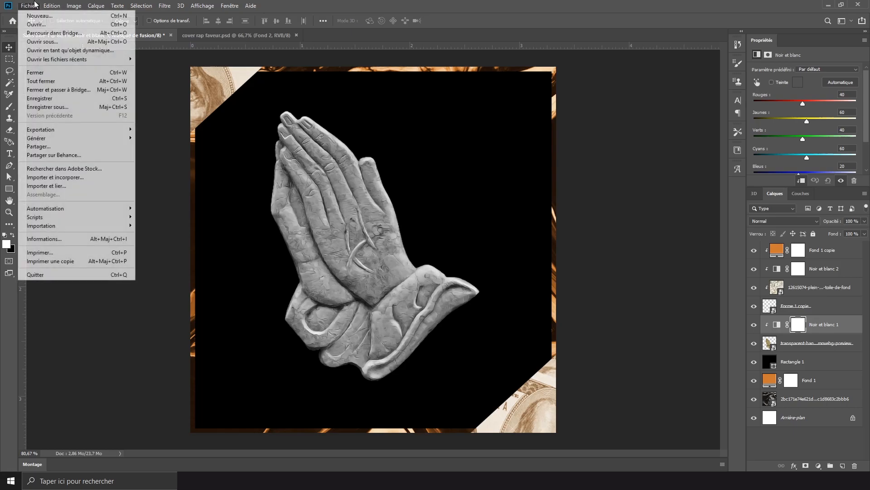
{"action": "left_click", "coordinate": [1, 12]}
{"action": "left_click", "coordinate": [28, 7]}
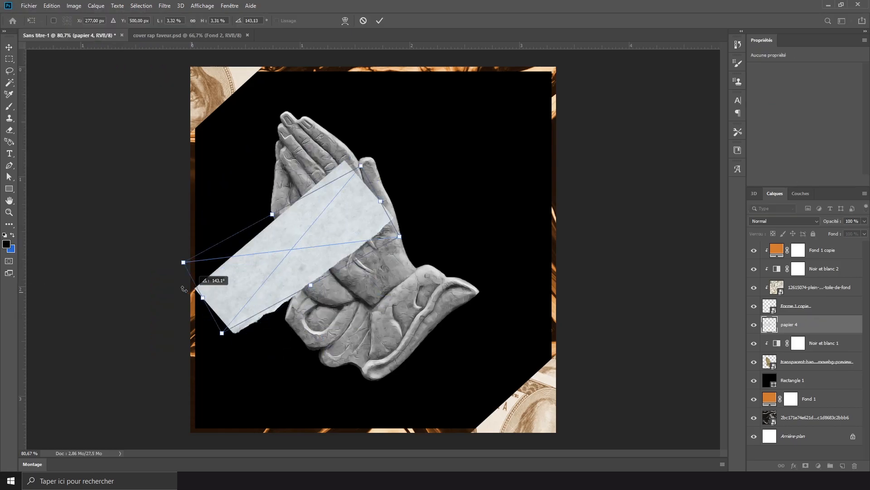
{"action": "left_click_drag", "start_coordinate": [185, 288], "coordinate": [186, 272]}
{"action": "left_click_drag", "start_coordinate": [269, 191], "coordinate": [222, 89]}
{"action": "left_click_drag", "start_coordinate": [265, 123], "coordinate": [274, 117]}
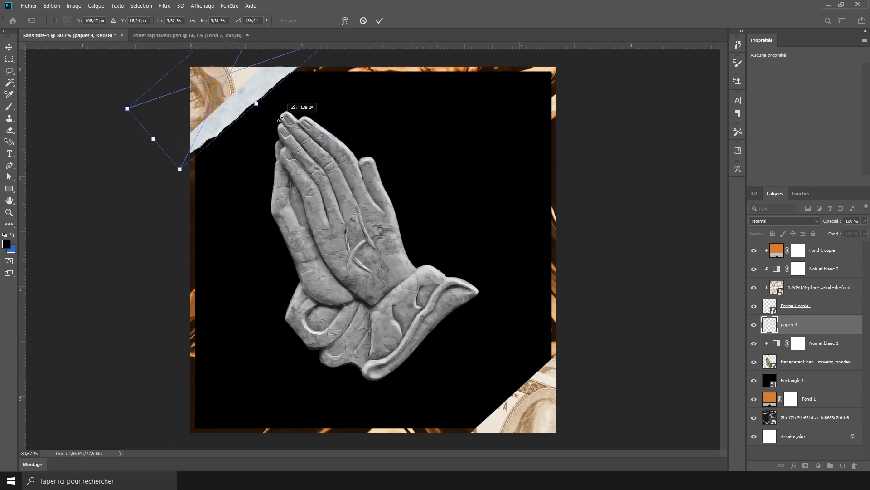
- Shift papier 4 up and left into a thin strip beneath the upper-left triangle, and place papier 5 along the lower-right triangle's edge
{"action": "left_click_drag", "start_coordinate": [263, 78], "coordinate": [247, 68]}
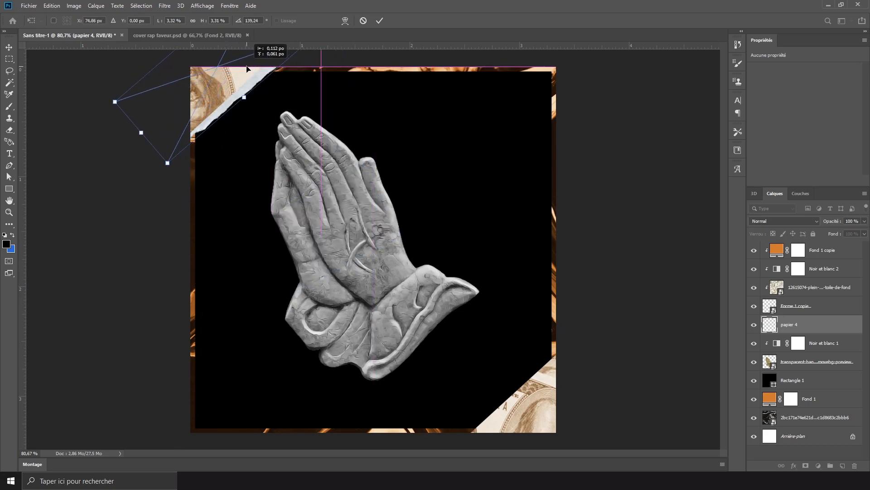
{"action": "key", "text": "Return"}
{"action": "key", "text": "Left"}
{"action": "key", "text": "Left"}
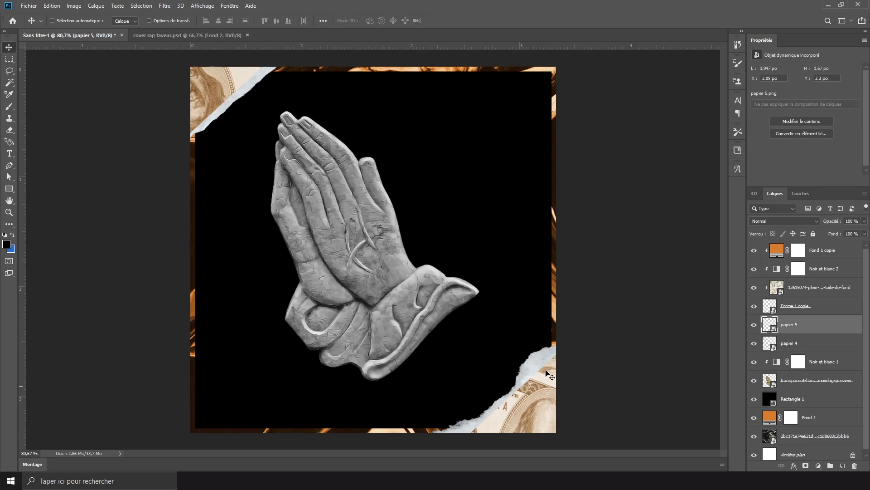
- Select the orange fill, Black & White, dollar-bill and triangle layers together and convert them into one smart object
{"action": "left_click", "coordinate": [813, 311]}
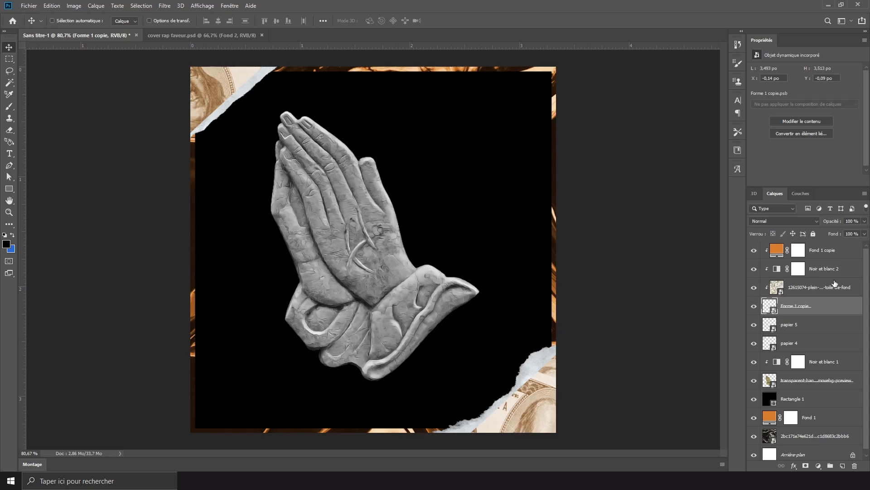
{"action": "left_click", "coordinate": [830, 255]}
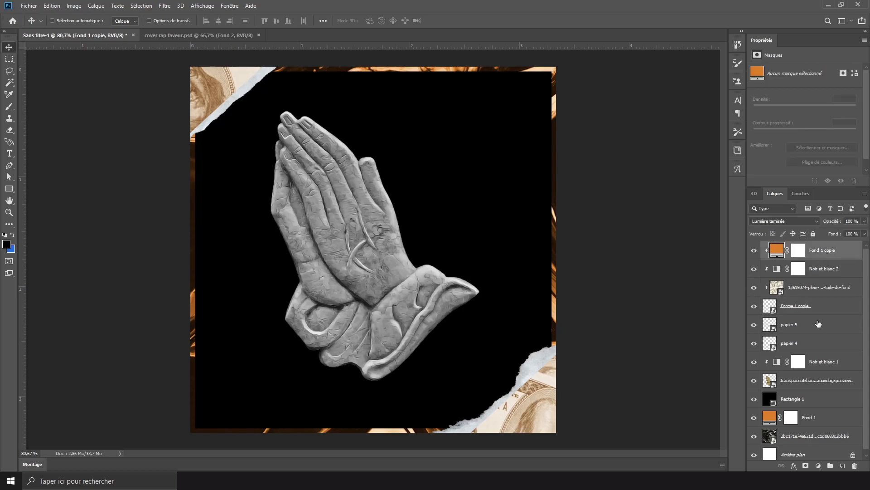
{"action": "left_click", "coordinate": [826, 310], "text": "shift"}
{"action": "right_click", "coordinate": [828, 308]}
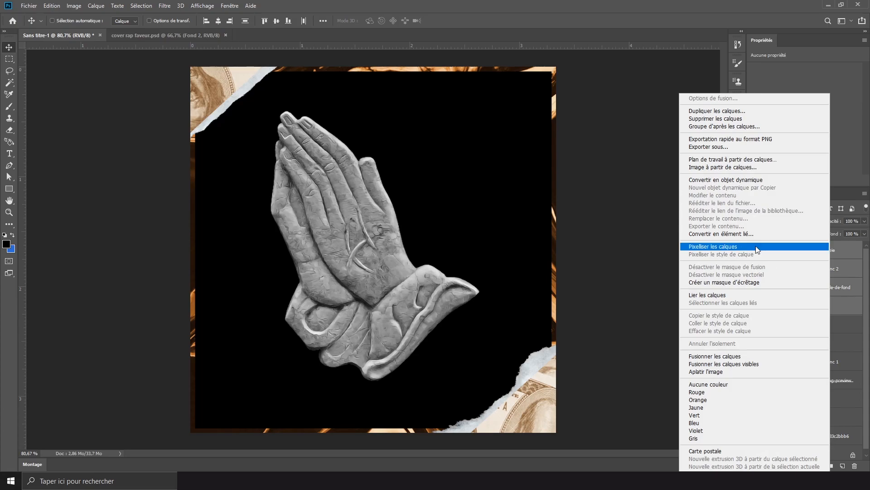
{"action": "left_click", "coordinate": [777, 180]}
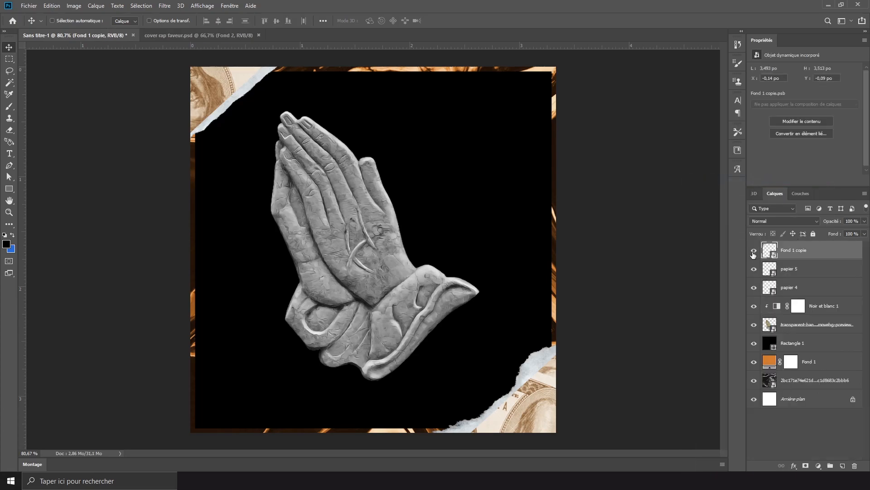
{"action": "left_click", "coordinate": [754, 249]}
{"action": "left_click", "coordinate": [754, 252]}
- Add a layer mask to the dollar-bill corner smart object and set the Pen tool to Path (Tracé) mode
{"action": "left_click", "coordinate": [807, 466]}
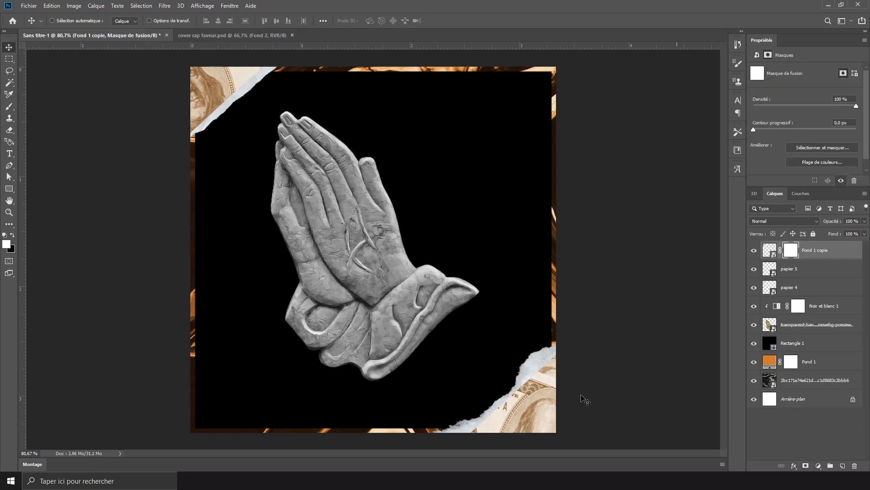
{"action": "left_click", "coordinate": [9, 165]}
{"action": "left_click", "coordinate": [67, 20]}
{"action": "left_click", "coordinate": [62, 34]}
{"action": "scroll", "coordinate": [186, 181], "scroll_direction": "up", "scroll_amount": 5}
{"action": "scroll", "coordinate": [185, 182], "scroll_direction": "down", "scroll_amount": 2}
- Draw a closed path with a jagged edge along the upper-left dollar corner's diagonal, enclosing the torn paper strip
{"action": "left_click", "coordinate": [181, 246]}
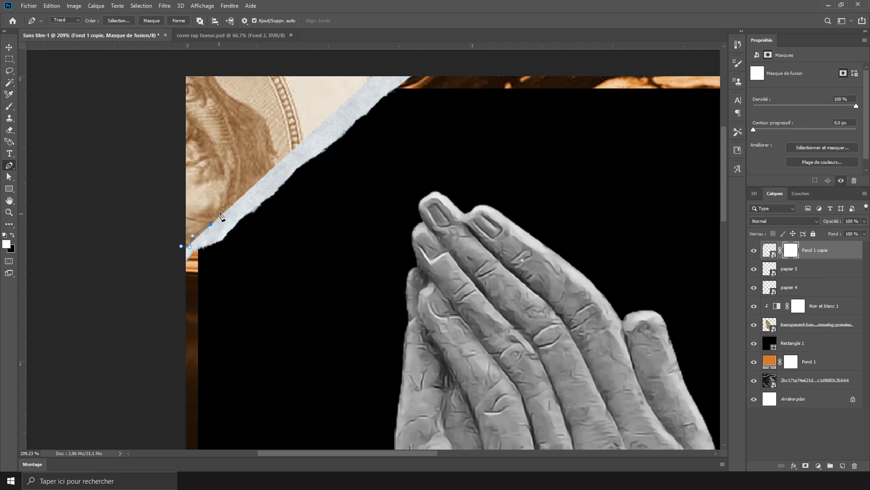
{"action": "left_click", "coordinate": [263, 192]}
{"action": "left_click", "coordinate": [288, 151]}
{"action": "left_click", "coordinate": [299, 140]}
{"action": "left_click", "coordinate": [328, 136]}
{"action": "left_click", "coordinate": [328, 110]}
{"action": "left_click", "coordinate": [346, 100]}
{"action": "left_click", "coordinate": [368, 82]}
{"action": "left_click", "coordinate": [379, 67]}
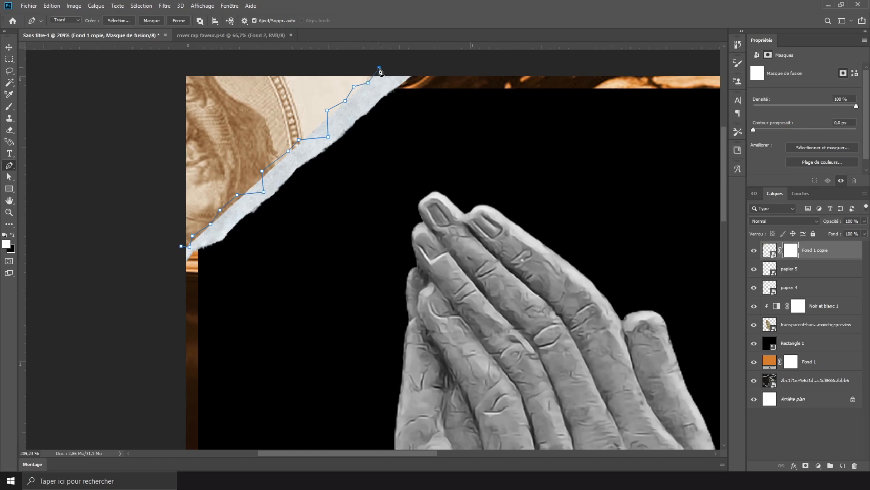
{"action": "left_click", "coordinate": [424, 70]}
{"action": "left_click", "coordinate": [419, 117]}
{"action": "left_click", "coordinate": [189, 292]}
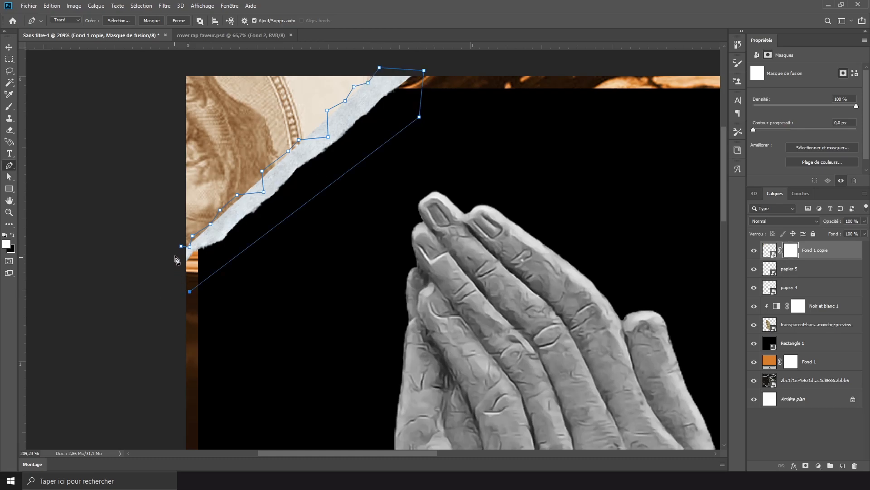
{"action": "left_click", "coordinate": [181, 247]}
- Turn the upper-left path into a selection with 0 px feather, brush it black on the layer mask and deselect
{"action": "right_click", "coordinate": [275, 182]}
{"action": "left_click", "coordinate": [340, 216]}
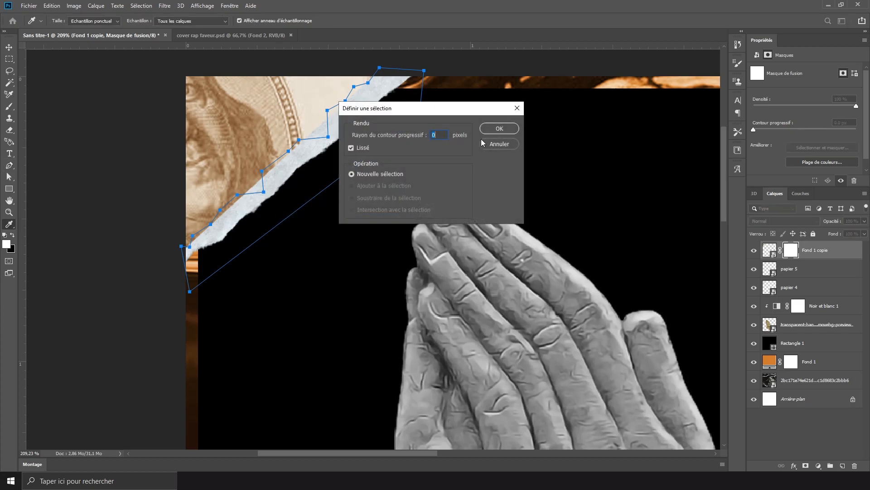
{"action": "left_click", "coordinate": [504, 130]}
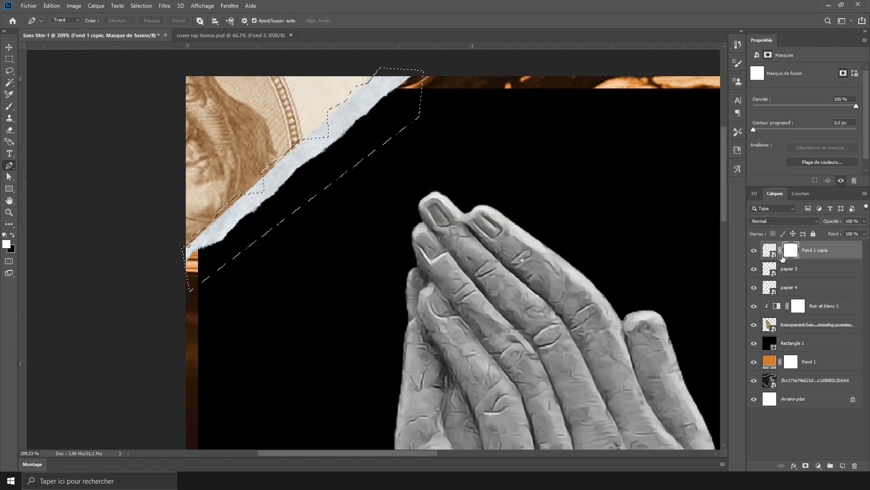
{"action": "left_click", "coordinate": [10, 106]}
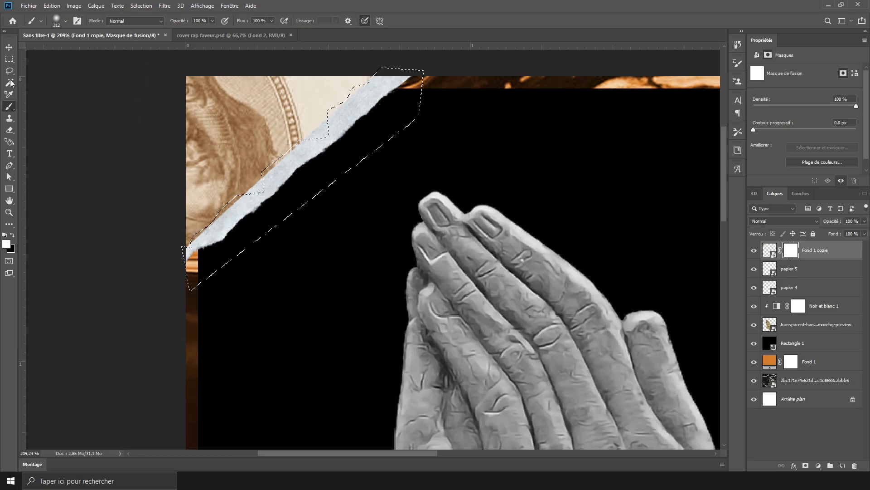
{"action": "left_click", "coordinate": [12, 234]}
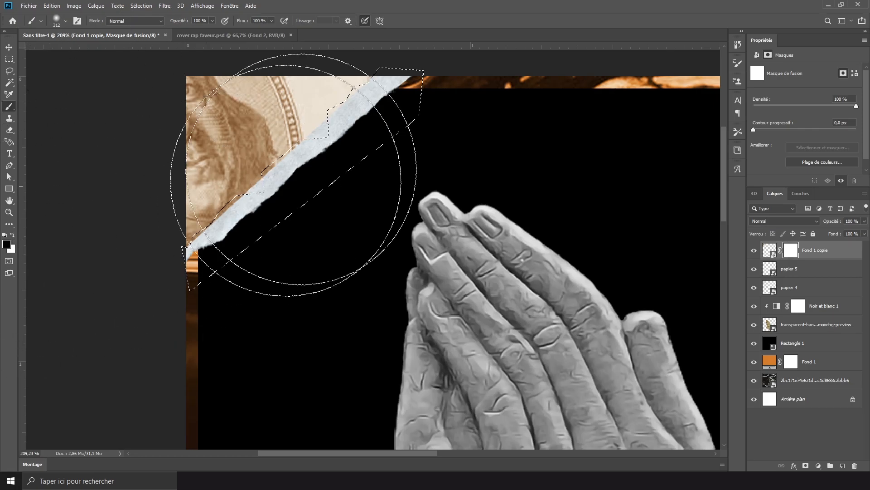
{"action": "mouse_move", "coordinate": [235, 213]}
{"action": "left_mouse_down"}
{"action": "mouse_move", "coordinate": [245, 228]}
{"action": "mouse_move", "coordinate": [97, 401]}
{"action": "left_mouse_up"}
{"action": "key", "text": "ctrl+d"}
{"action": "scroll", "coordinate": [290, 283], "scroll_direction": "down", "scroll_amount": 5}
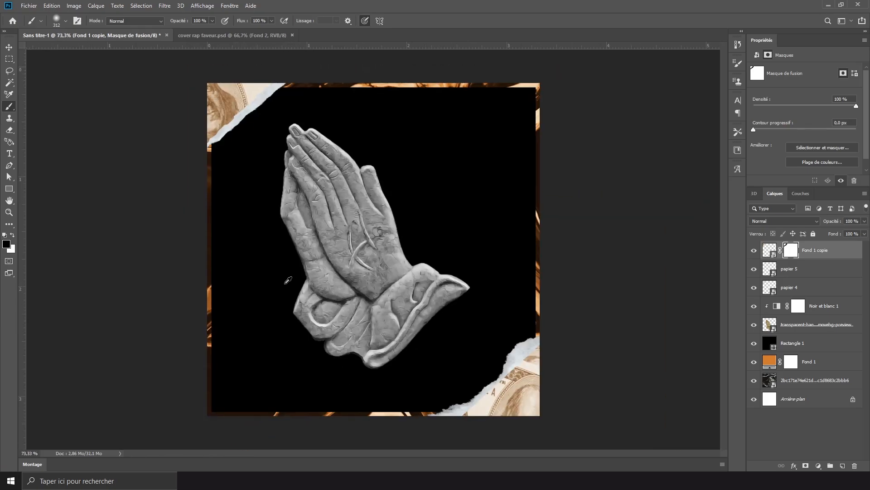
- Draw a closed path with a jagged edge along the lower-right dollar corner's diagonal, just inside the torn paper
{"action": "scroll", "coordinate": [569, 394], "scroll_direction": "up", "scroll_amount": 5}
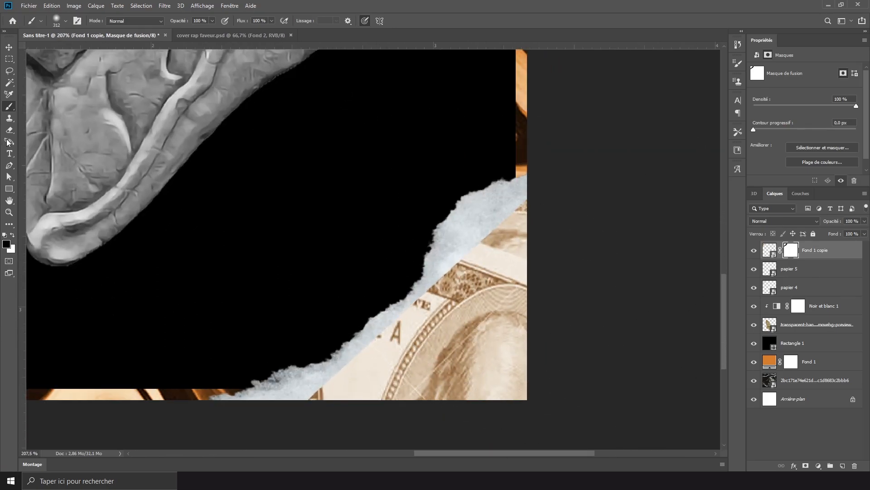
{"action": "left_click", "coordinate": [9, 165]}
{"action": "left_click", "coordinate": [314, 388]}
{"action": "left_click", "coordinate": [335, 382]}
{"action": "left_click", "coordinate": [347, 359]}
{"action": "left_click", "coordinate": [367, 351]}
{"action": "left_click", "coordinate": [400, 324]}
{"action": "left_click", "coordinate": [421, 311]}
{"action": "left_click", "coordinate": [425, 293]}
{"action": "left_click", "coordinate": [437, 280]}
{"action": "left_click", "coordinate": [451, 263]}
{"action": "left_click", "coordinate": [462, 258]}
{"action": "left_click", "coordinate": [472, 251]}
{"action": "left_click", "coordinate": [489, 234]}
{"action": "left_click", "coordinate": [491, 226]}
{"action": "left_click", "coordinate": [507, 218]}
{"action": "left_click", "coordinate": [531, 202]}
{"action": "left_click", "coordinate": [518, 179]}
{"action": "left_click", "coordinate": [308, 385]}
- Turn the lower-right path into a selection and brush it black on the layer mask to roughen that corner's edge
{"action": "right_click", "coordinate": [338, 159]}
{"action": "left_click", "coordinate": [390, 200]}
{"action": "key", "text": "Return"}
{"action": "key", "text": "b"}
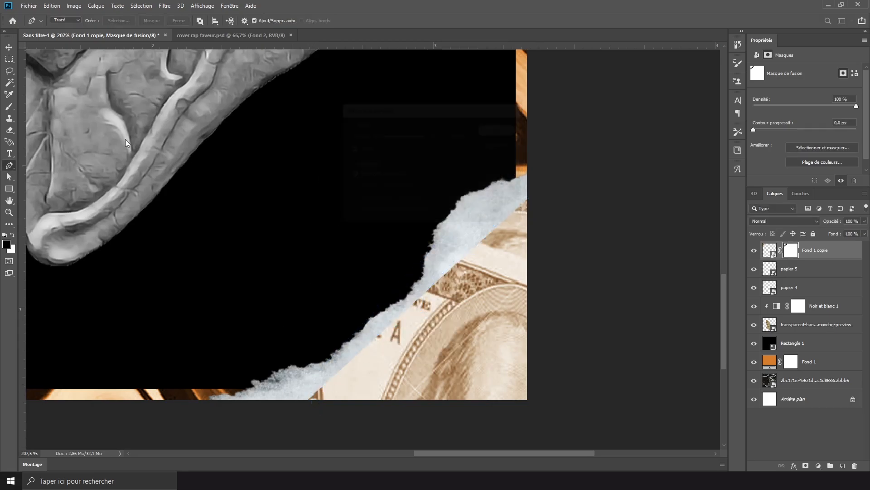
{"action": "scroll", "coordinate": [276, 207], "scroll_direction": "down", "scroll_amount": 11}
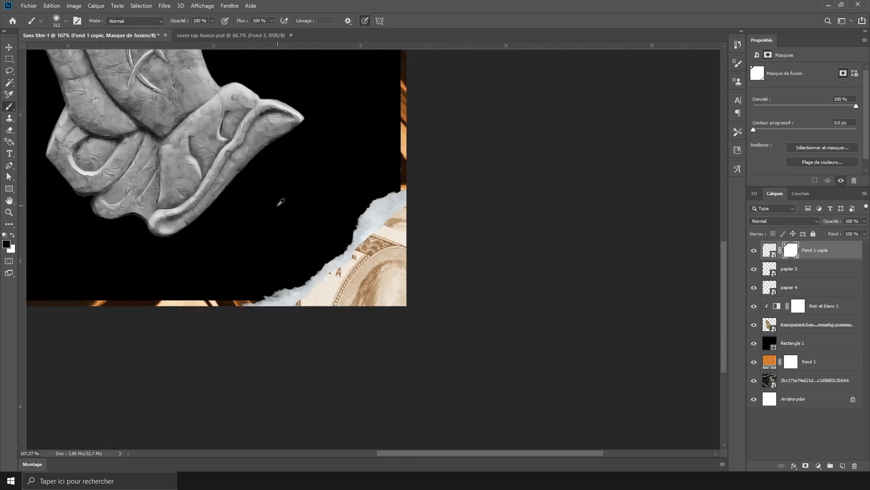
{"action": "scroll", "coordinate": [342, 239], "scroll_direction": "up", "scroll_amount": 1}
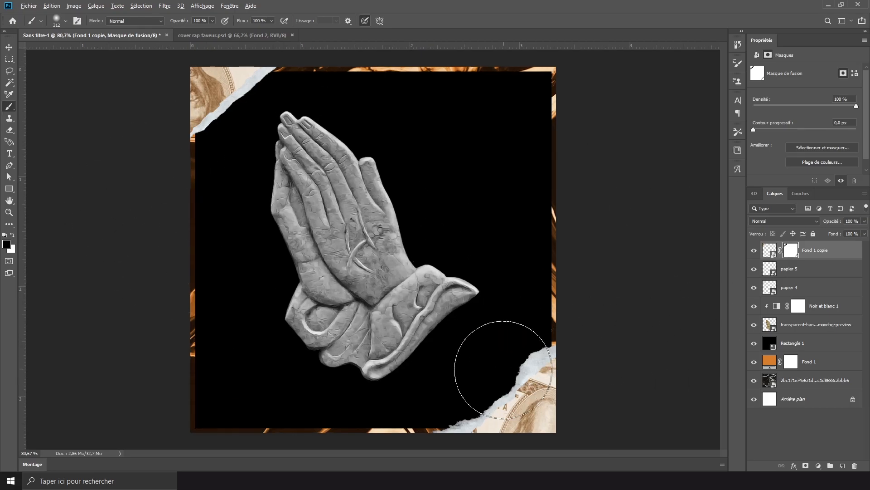
{"action": "left_click", "coordinate": [9, 46]}
{"action": "scroll", "coordinate": [453, 280], "scroll_direction": "up", "scroll_amount": 1}
{"action": "scroll", "coordinate": [456, 280], "scroll_direction": "down", "scroll_amount": 2}
{"action": "scroll", "coordinate": [418, 330], "scroll_direction": "up", "scroll_amount": 1}
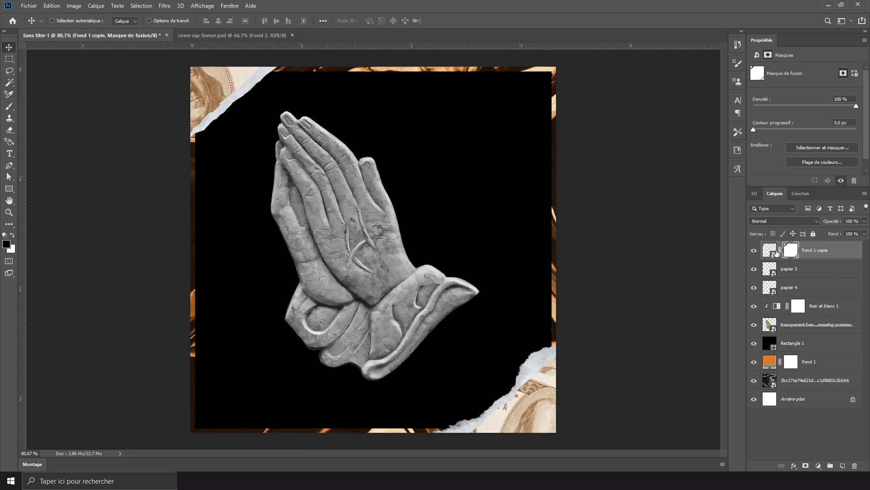
- Convert the masked dollar-bill corner layer into a smart object and compare the cover with it hidden and shown
{"action": "right_click", "coordinate": [842, 256]}
{"action": "left_click", "coordinate": [755, 178]}
{"action": "left_click", "coordinate": [754, 249]}
{"action": "left_click", "coordinate": [754, 249]}
- Embed the Parental Advisory label image and scale it down into the cover's lower-right corner, just inside the border
{"action": "left_click", "coordinate": [37, 4]}
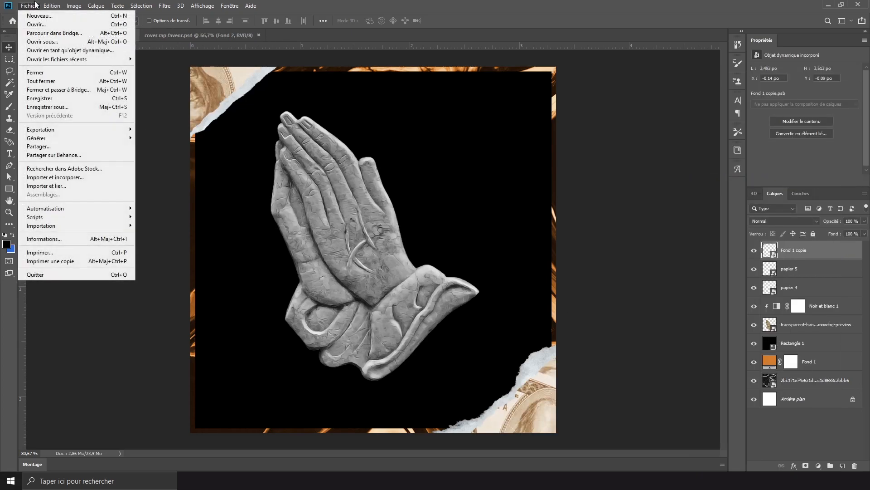
{"action": "left_click", "coordinate": [95, 179]}
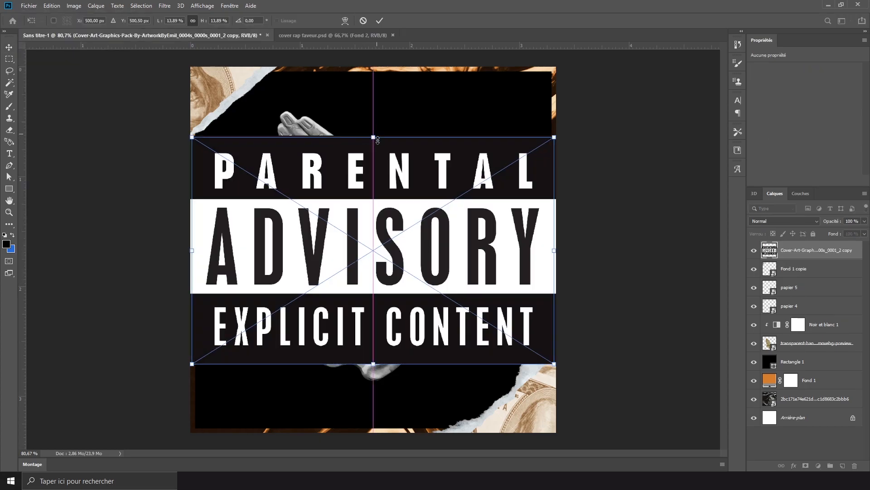
{"action": "left_click_drag", "start_coordinate": [362, 272], "coordinate": [538, 420]}
{"action": "key", "text": "Return"}
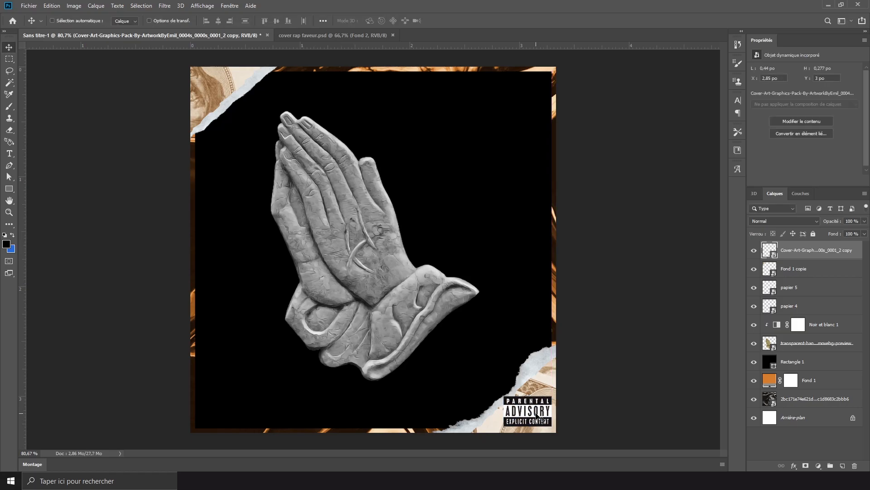
- Load the dollar-bill corner layer's outline as a selection and mask the Parental Advisory label with it
{"action": "scroll", "coordinate": [564, 410], "scroll_direction": "up", "scroll_amount": 5}
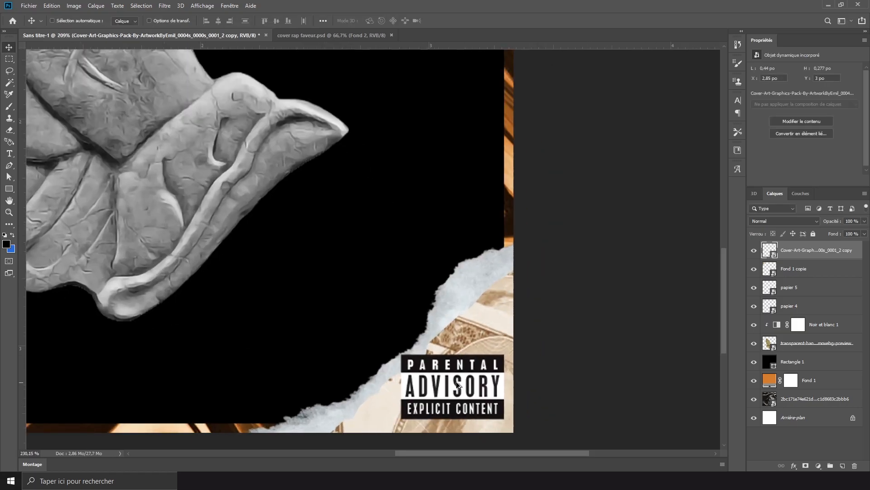
{"action": "scroll", "coordinate": [458, 386], "scroll_direction": "down", "scroll_amount": 1}
{"action": "scroll", "coordinate": [460, 386], "scroll_direction": "up", "scroll_amount": 2}
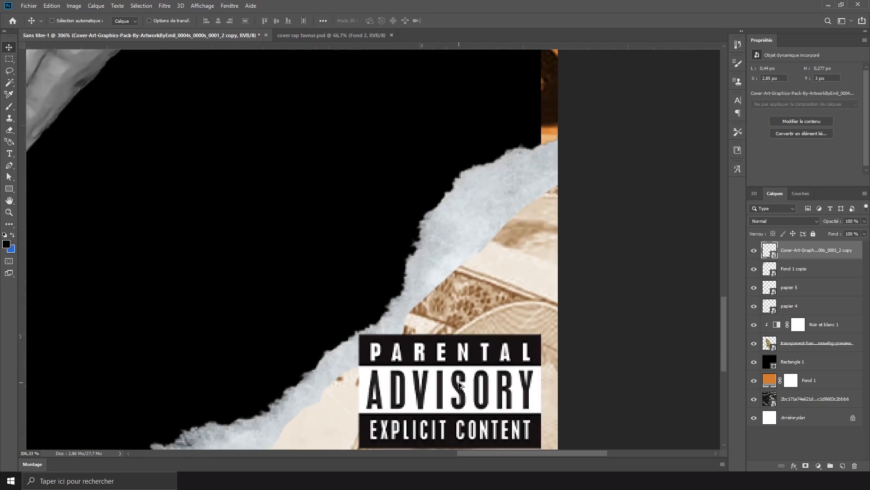
{"action": "scroll", "coordinate": [461, 385], "scroll_direction": "down", "scroll_amount": 3}
{"action": "scroll", "coordinate": [461, 385], "scroll_direction": "down", "scroll_amount": 3}
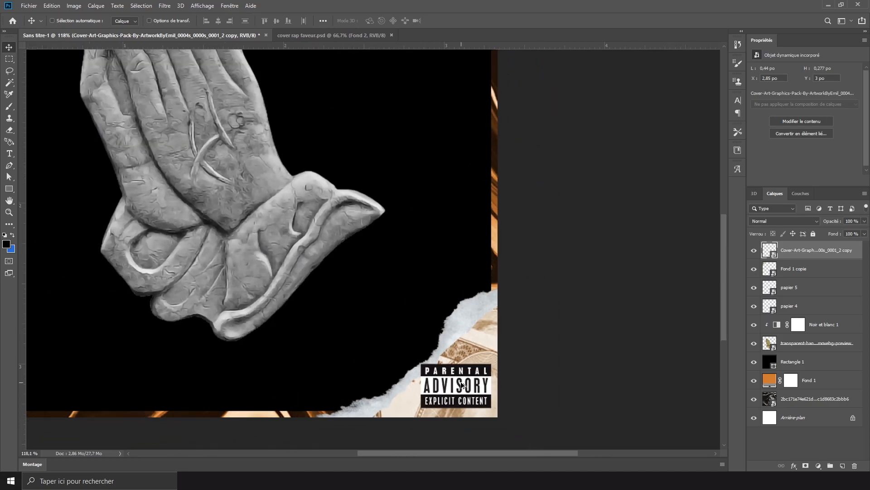
{"action": "scroll", "coordinate": [501, 395], "scroll_direction": "up", "scroll_amount": 2}
{"action": "left_click", "coordinate": [825, 268]}
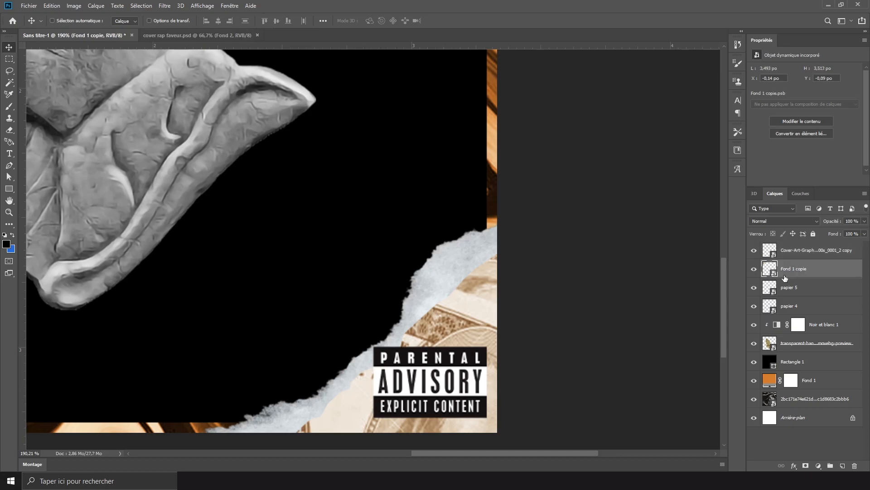
{"action": "left_click", "coordinate": [755, 269]}
{"action": "left_click", "coordinate": [769, 270], "text": "ctrl"}
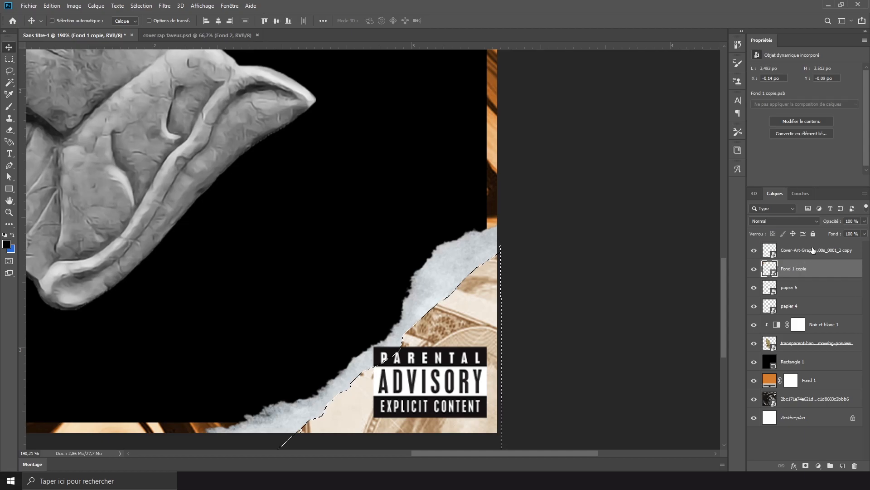
{"action": "left_click", "coordinate": [814, 250]}
{"action": "left_click", "coordinate": [755, 249]}
{"action": "left_click", "coordinate": [755, 250]}
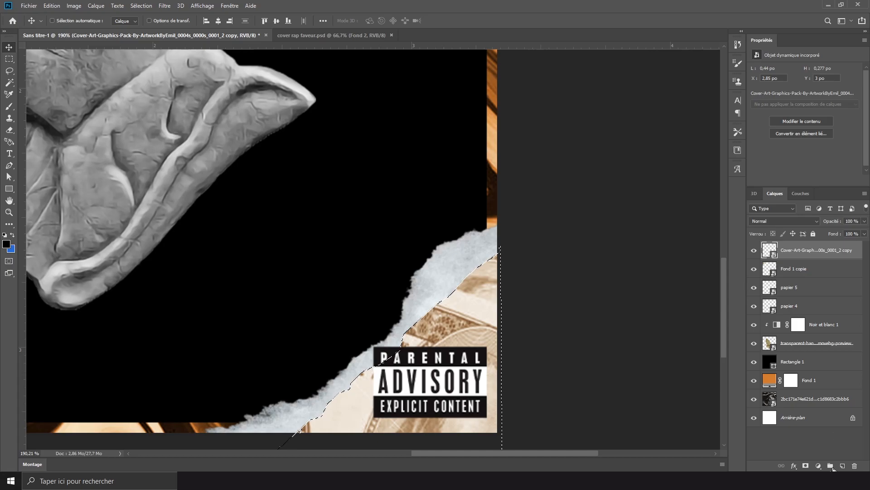
{"action": "left_click", "coordinate": [806, 466]}
- Examine the masked label against the torn paper up close and in the full cover
{"action": "scroll", "coordinate": [442, 436], "scroll_direction": "up", "scroll_amount": 5}
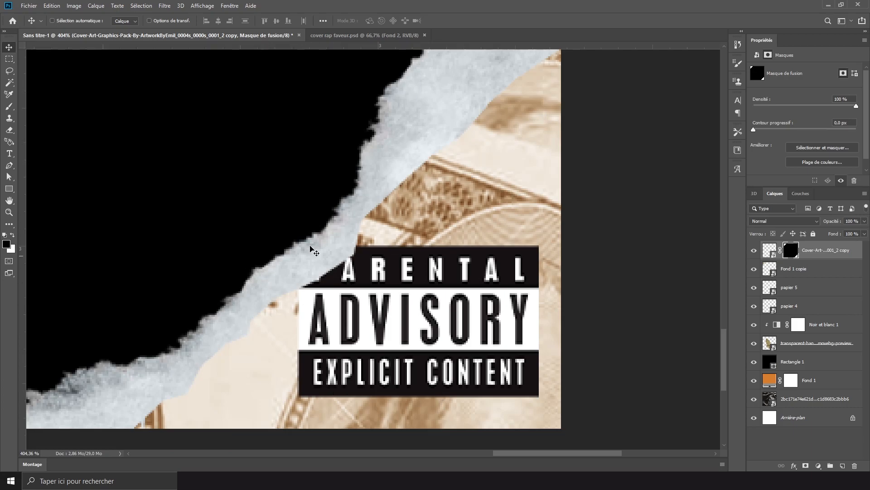
{"action": "scroll", "coordinate": [325, 292], "scroll_direction": "down", "scroll_amount": 6}
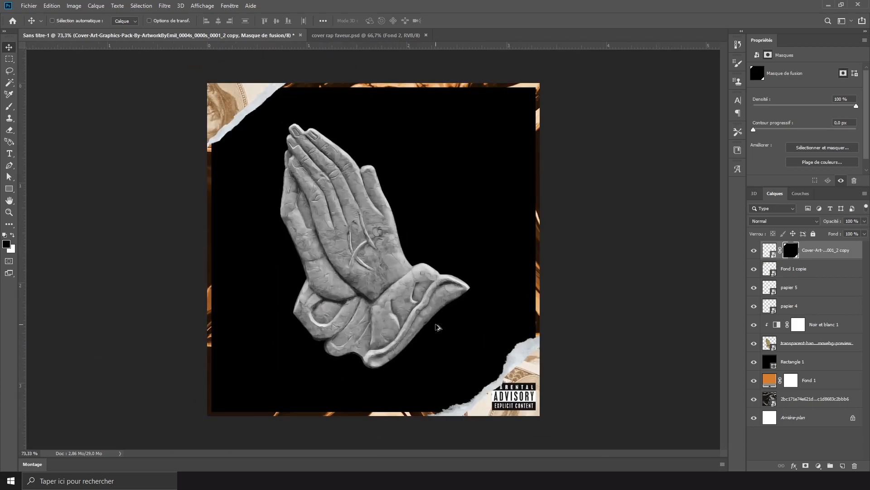
{"action": "scroll", "coordinate": [536, 412], "scroll_direction": "up", "scroll_amount": 2}
{"action": "scroll", "coordinate": [515, 403], "scroll_direction": "down", "scroll_amount": 1}
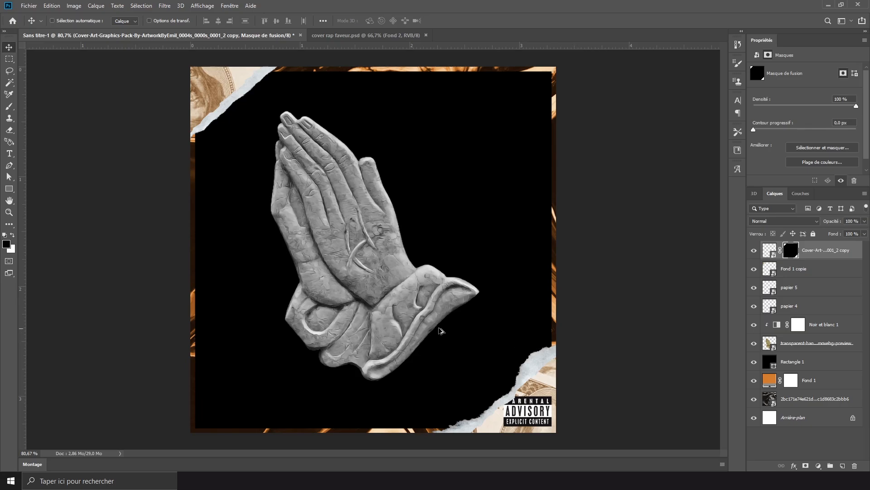
{"action": "scroll", "coordinate": [442, 331], "scroll_direction": "down", "scroll_amount": 1}
{"action": "scroll", "coordinate": [442, 331], "scroll_direction": "up", "scroll_amount": 1}
{"action": "scroll", "coordinate": [419, 295], "scroll_direction": "down", "scroll_amount": 1}
{"action": "scroll", "coordinate": [418, 294], "scroll_direction": "up", "scroll_amount": 1}
{"action": "scroll", "coordinate": [418, 295], "scroll_direction": "up", "scroll_amount": 1}
{"action": "scroll", "coordinate": [419, 295], "scroll_direction": "down", "scroll_amount": 1}
- Add the text "FAVEUR" in Eurostile LT Bold at 35,88 pt on a new layer between the black rectangle and the hands
{"action": "left_click", "coordinate": [9, 153]}
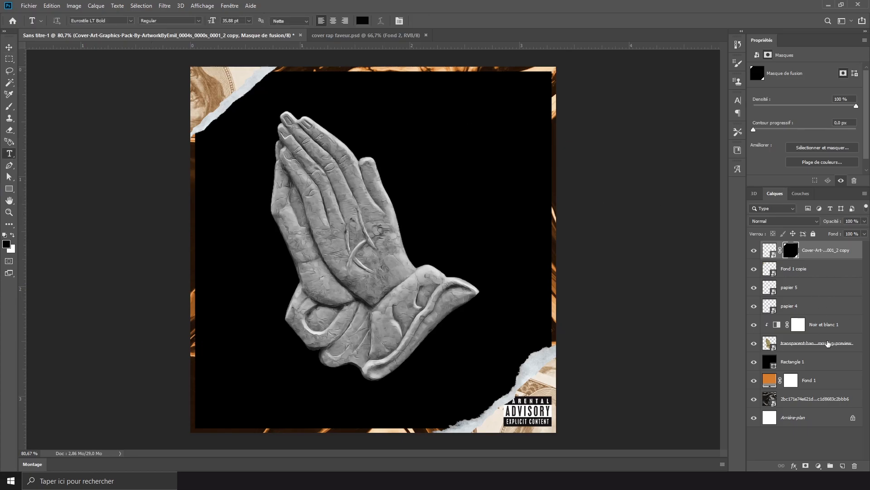
{"action": "left_click", "coordinate": [818, 368]}
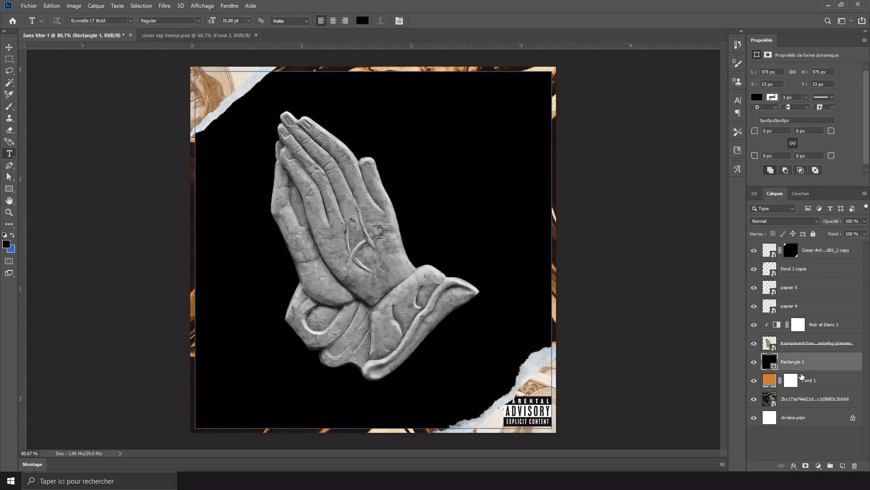
{"action": "left_click", "coordinate": [841, 466]}
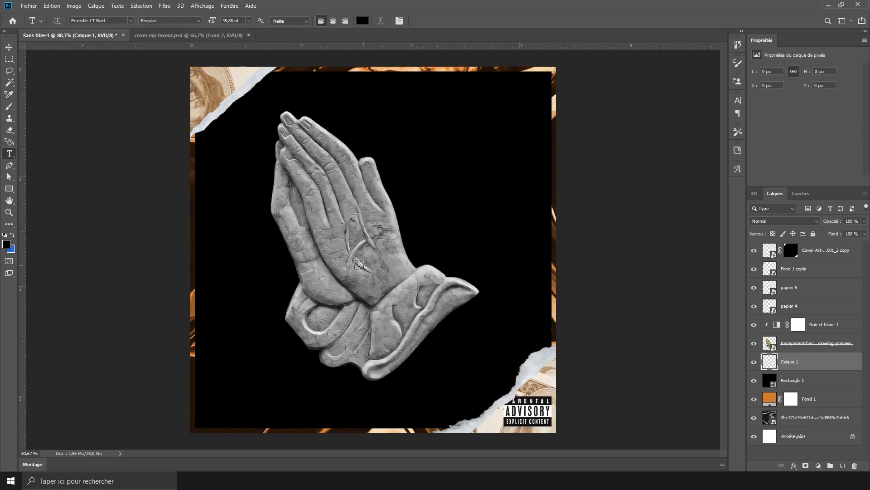
{"action": "left_click", "coordinate": [275, 246]}
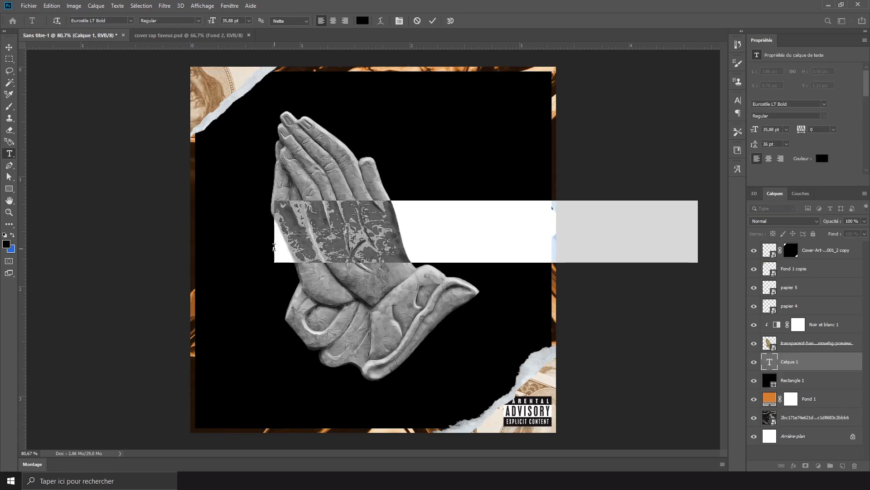
{"action": "type", "text": "FAVEUR"}
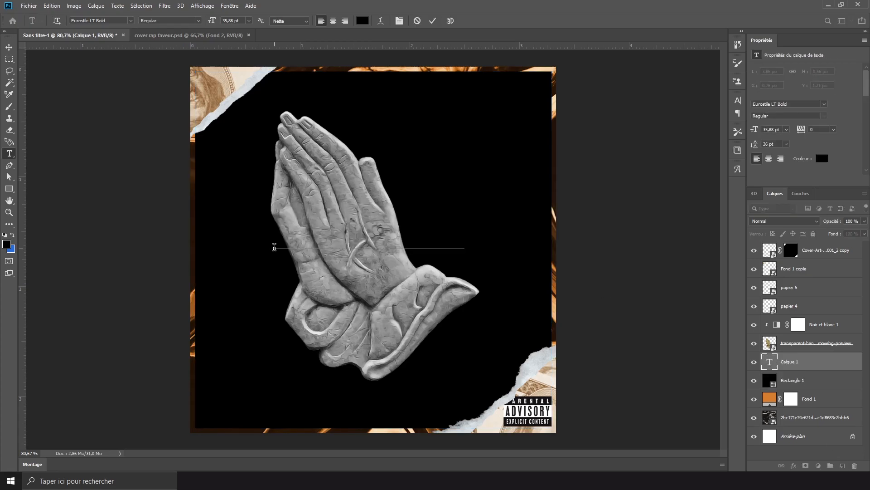
{"action": "left_click", "coordinate": [9, 46]}
- Set the FAVEUR text's fill opacity to 0 % and give it a 3 px white outside stroke
{"action": "left_click", "coordinate": [865, 234]}
{"action": "left_click_drag", "start_coordinate": [863, 246], "coordinate": [825, 367]}
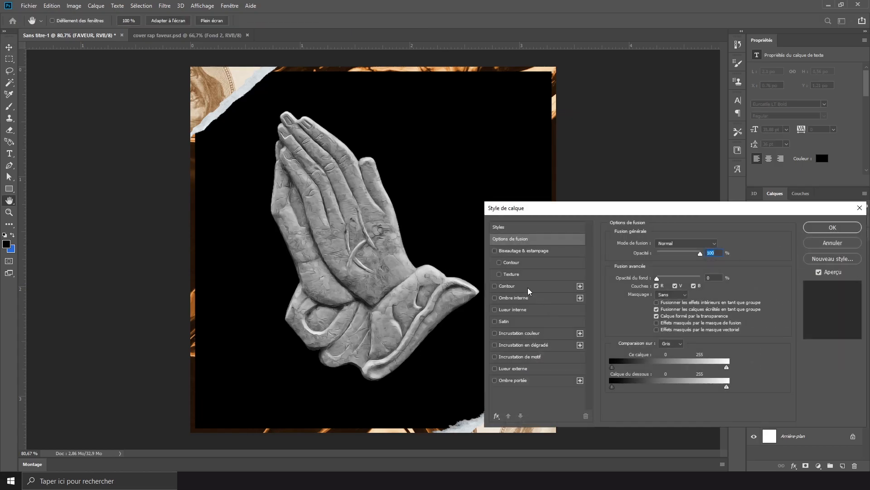
{"action": "left_click", "coordinate": [529, 286]}
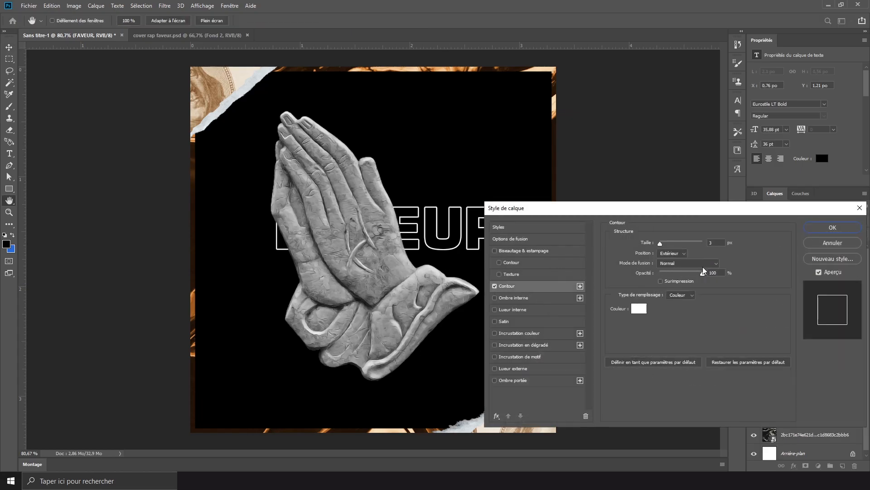
{"action": "left_click", "coordinate": [832, 228]}
- Move the outlined FAVEUR text up behind the fingers and centre it horizontally on the cover
{"action": "key", "text": "ctrl+t"}
{"action": "left_click_drag", "start_coordinate": [405, 222], "coordinate": [407, 185]}
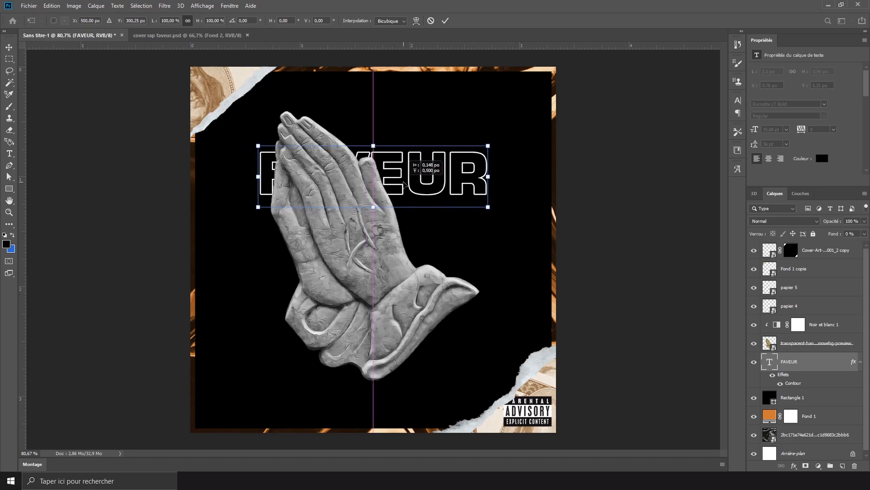
{"action": "key", "text": "Return"}
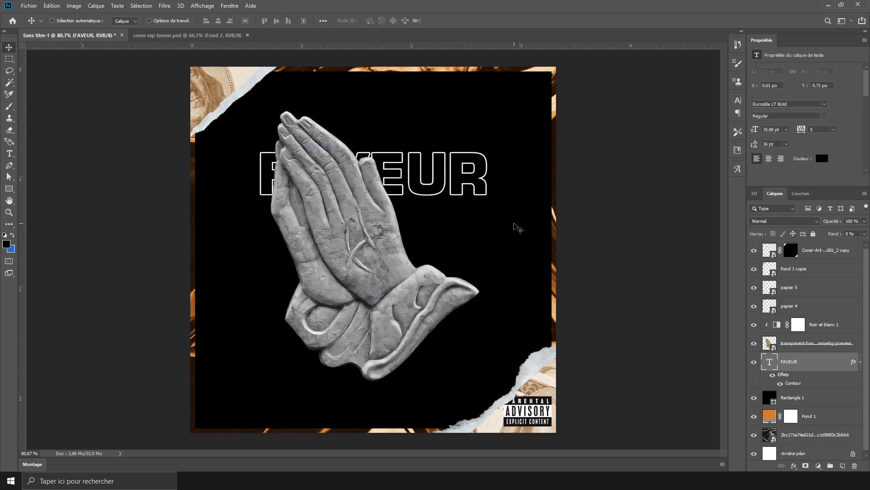
- Duplicate the FAVEUR text and place the copy directly beneath the original, keeping it horizontally centred
{"action": "key", "text": "ctrl+j"}
{"action": "key", "text": "ctrl+t"}
{"action": "left_click_drag", "start_coordinate": [378, 184], "coordinate": [377, 236]}
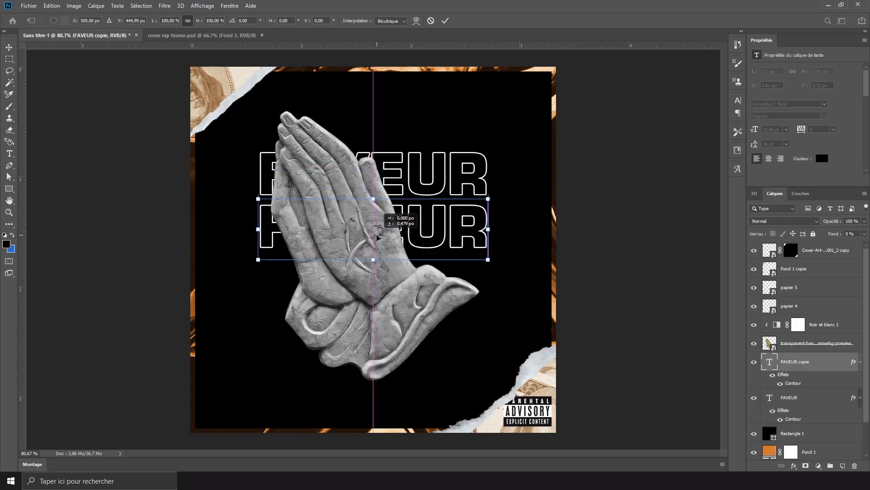
{"action": "key", "text": "Return"}
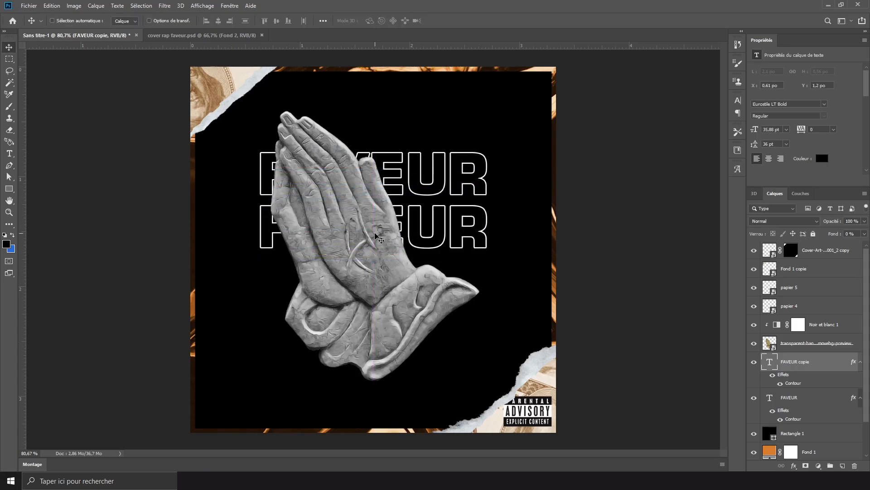
{"action": "left_click_drag", "start_coordinate": [375, 232], "coordinate": [374, 234]}
- Create a third FAVEUR copy, bring it in front of the praying hands and place it beneath the second line
{"action": "key", "text": "ctrl+alt+t"}
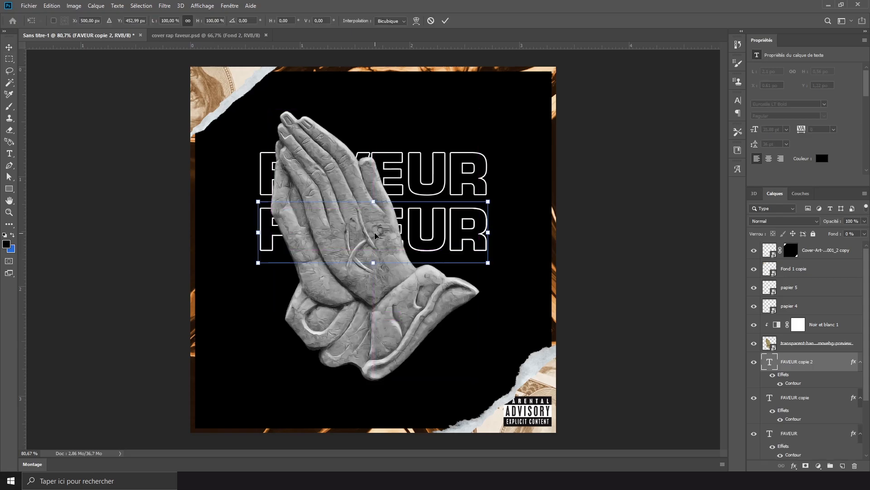
{"action": "key", "text": "Return"}
{"action": "left_click_drag", "start_coordinate": [816, 361], "coordinate": [818, 321]}
{"action": "key", "text": "ctrl+alt+t"}
{"action": "left_click_drag", "start_coordinate": [425, 230], "coordinate": [439, 290]}
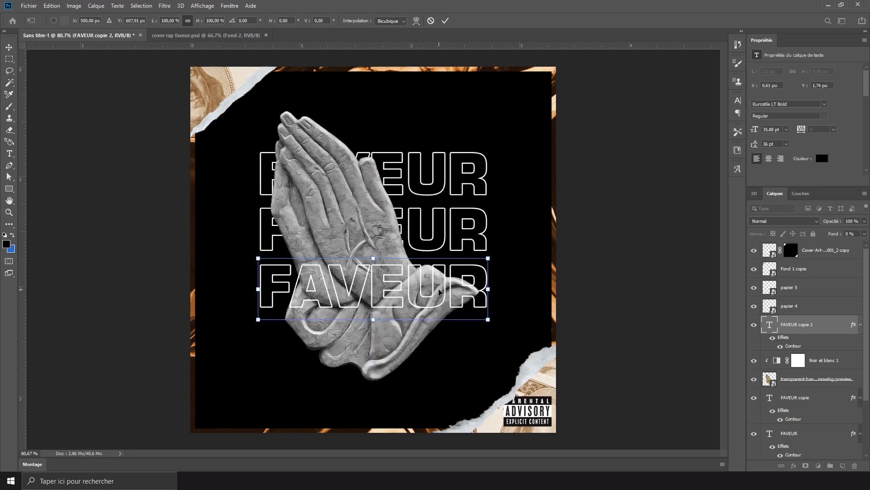
{"action": "key", "text": "Return"}
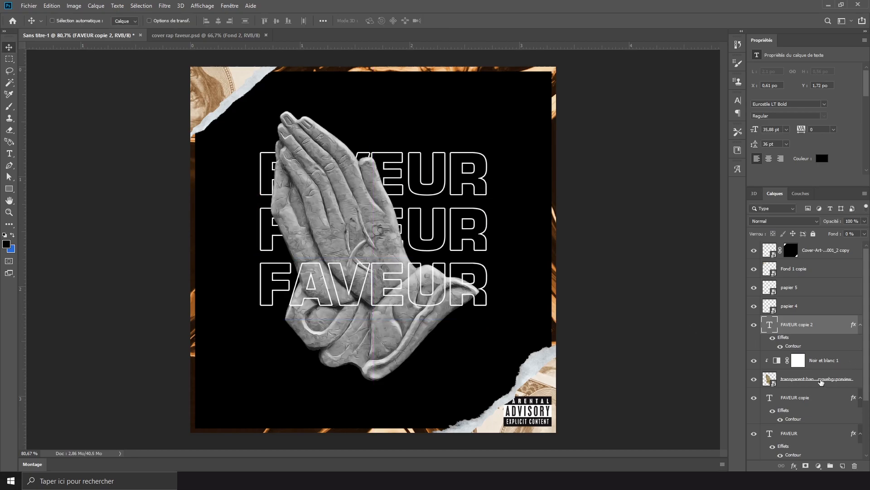
- Select the three FAVEUR lines together with the hands and their black-and-white adjustment, and shift them slightly down
{"action": "left_click", "coordinate": [810, 438], "text": "shift"}
{"action": "key", "text": "ctrl+t"}
{"action": "mouse_move", "coordinate": [415, 293]}
{"action": "left_mouse_down"}
{"action": "mouse_move", "coordinate": [415, 308]}
{"action": "mouse_move", "coordinate": [412, 300]}
{"action": "left_mouse_up"}
{"action": "left_click_drag", "start_coordinate": [412, 301], "coordinate": [410, 296]}
{"action": "key", "text": "Return"}
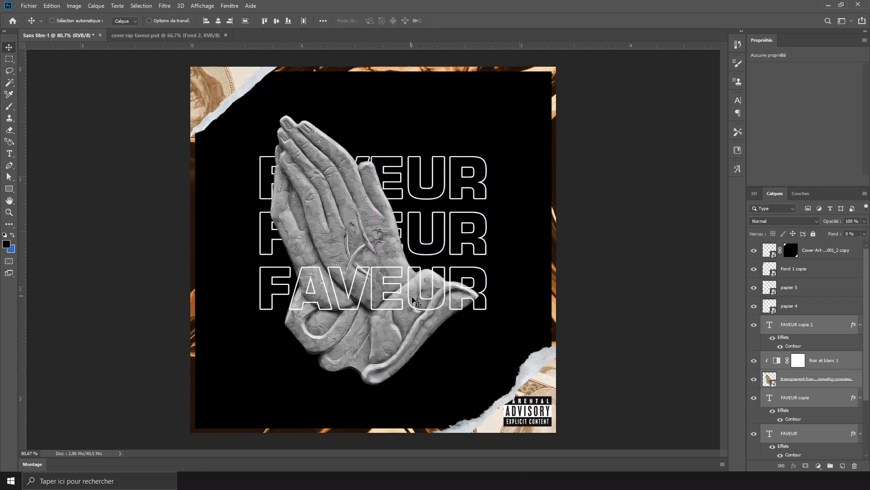
- Recolour the lowest FAVEUR line's stroke to beige f3dbb4 sampled from the cover's golden border
{"action": "left_click", "coordinate": [834, 328]}
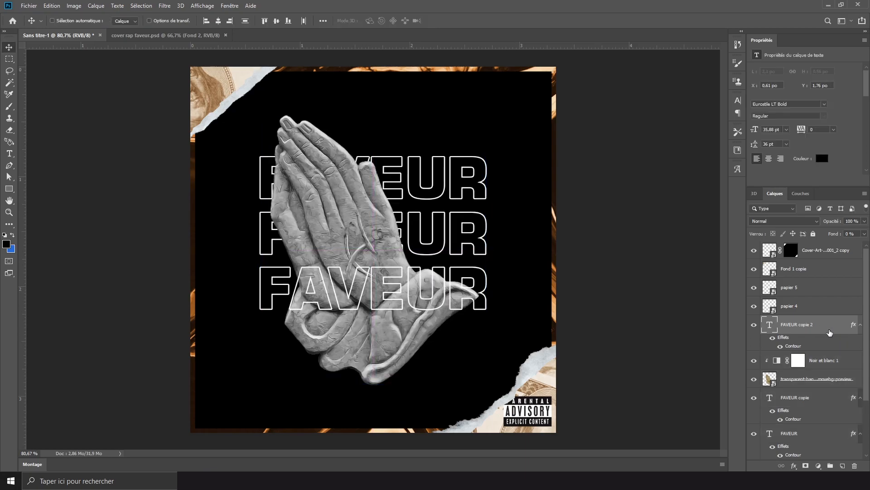
{"action": "key", "text": "h"}
{"action": "double_click", "coordinate": [834, 324]}
{"action": "left_click", "coordinate": [507, 285]}
{"action": "left_click", "coordinate": [636, 308]}
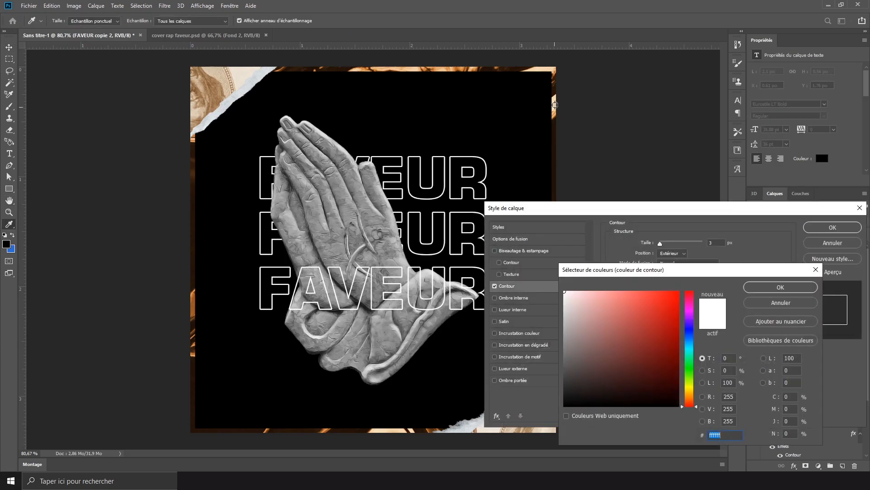
{"action": "left_click", "coordinate": [530, 70]}
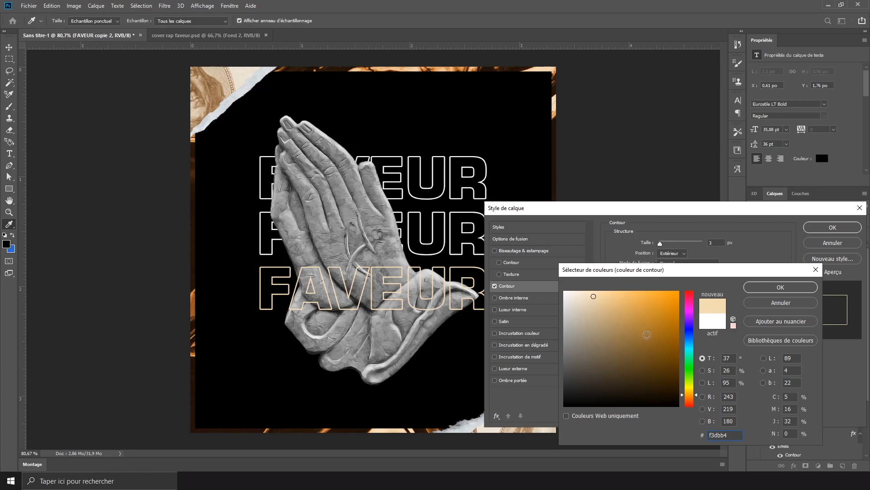
{"action": "left_click", "coordinate": [775, 288]}
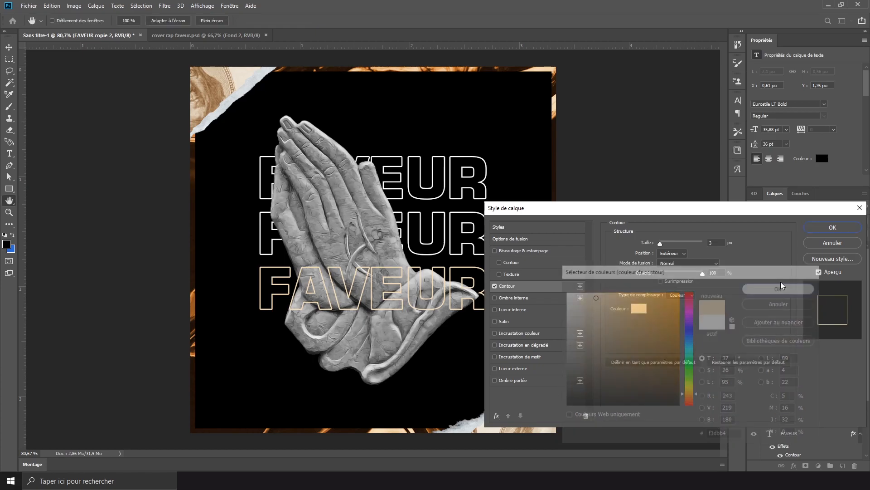
{"action": "left_click", "coordinate": [832, 228]}
{"action": "key", "text": "ctrl+minus"}
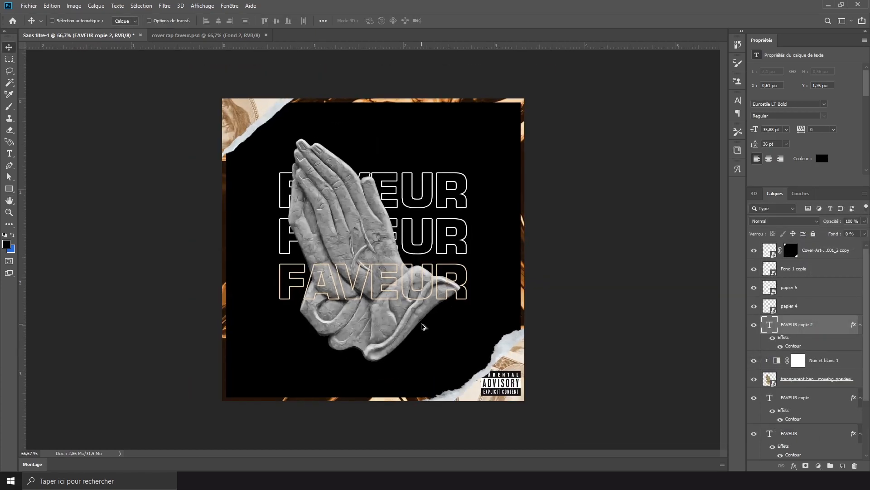
- Embed the dust image Texture (4) above all layers, scaled to cover the canvas, with blend mode Densité linéaire - (Ajout)
{"action": "left_click", "coordinate": [821, 250]}
{"action": "left_click", "coordinate": [29, 5]}
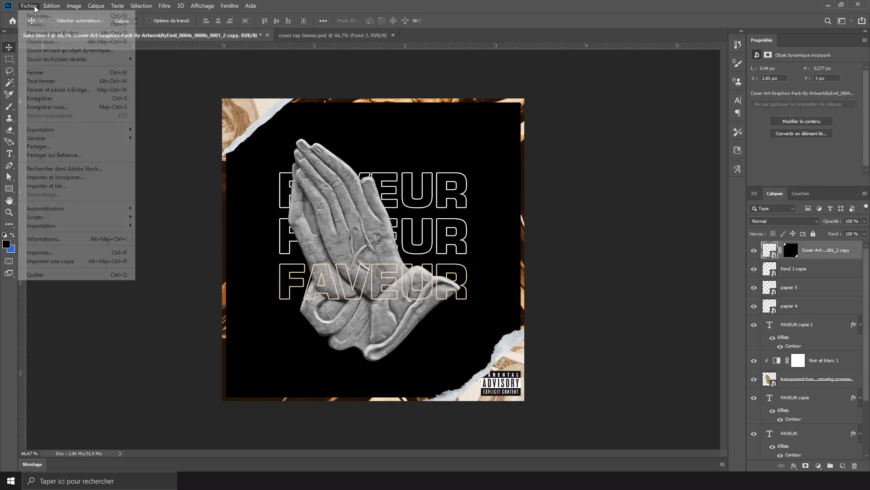
{"action": "left_click", "coordinate": [76, 177]}
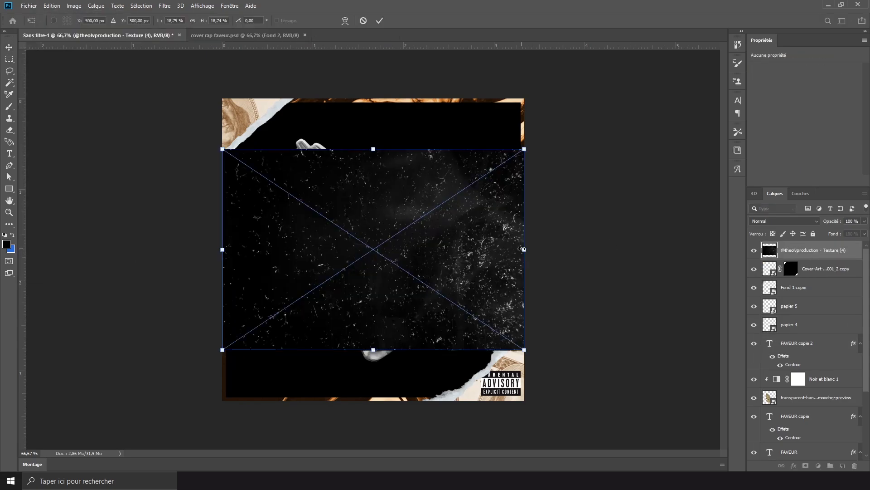
{"action": "left_click_drag", "start_coordinate": [525, 249], "coordinate": [612, 263]}
{"action": "key", "text": "Return"}
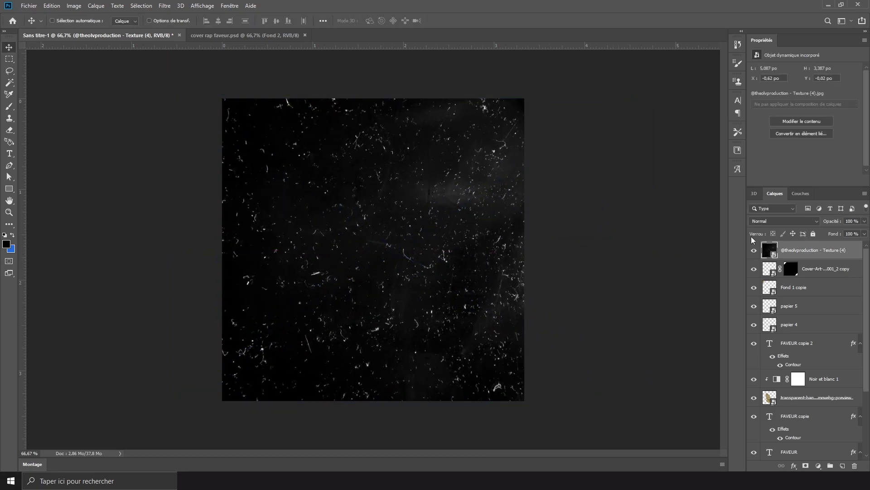
{"action": "left_click", "coordinate": [784, 220]}
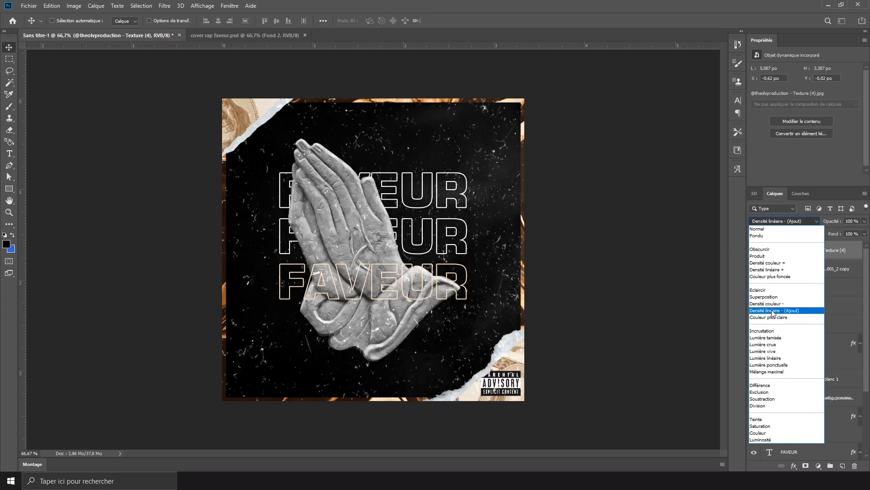
{"action": "left_click", "coordinate": [770, 310]}
- Add a Curves adjustment clipped to the dust texture and pull its curve down to darken the texture
{"action": "left_click", "coordinate": [818, 467]}
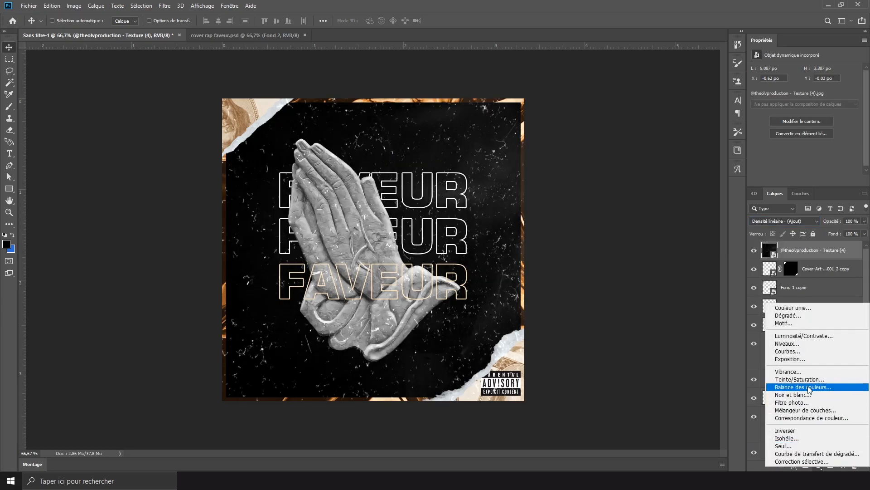
{"action": "left_click", "coordinate": [805, 352]}
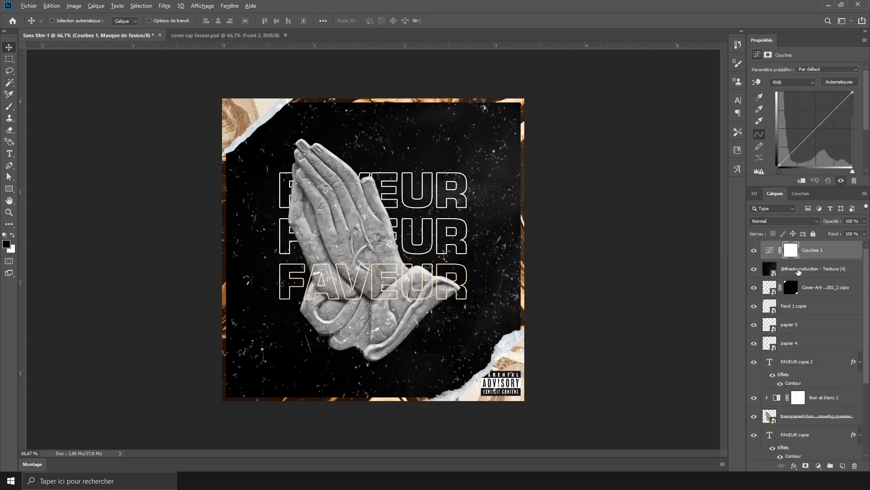
{"action": "left_click", "coordinate": [802, 180]}
{"action": "left_click_drag", "start_coordinate": [805, 139], "coordinate": [802, 155]}
- Set the dust texture layer's fill opacity to 40 % and view the whole cover
{"action": "left_click", "coordinate": [813, 269]}
{"action": "left_click", "coordinate": [864, 233]}
{"action": "left_click_drag", "start_coordinate": [859, 245], "coordinate": [838, 246]}
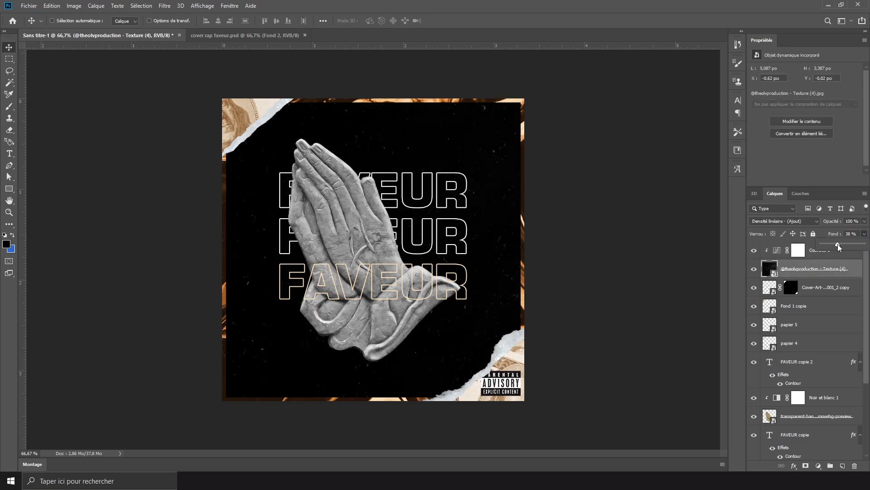
{"action": "left_click", "coordinate": [835, 233]}
{"action": "type", "text": "40"}
{"action": "key", "text": "Return"}
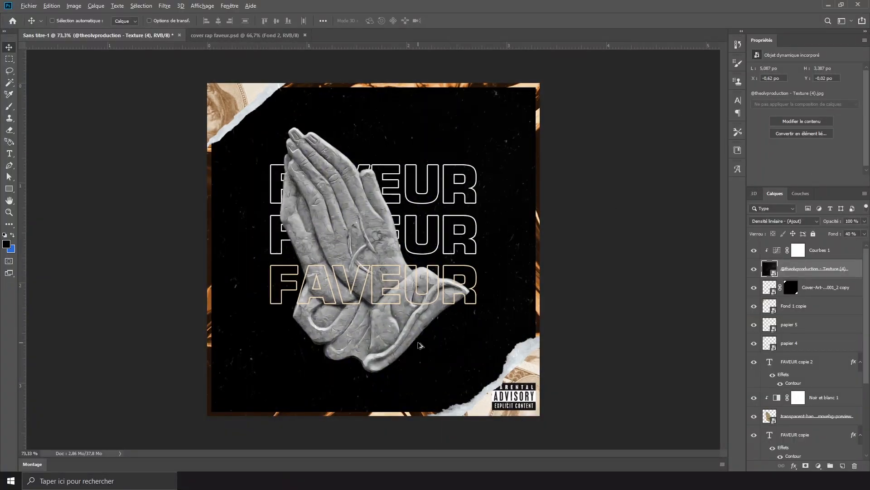
{"action": "key", "text": "ctrl+minus"}
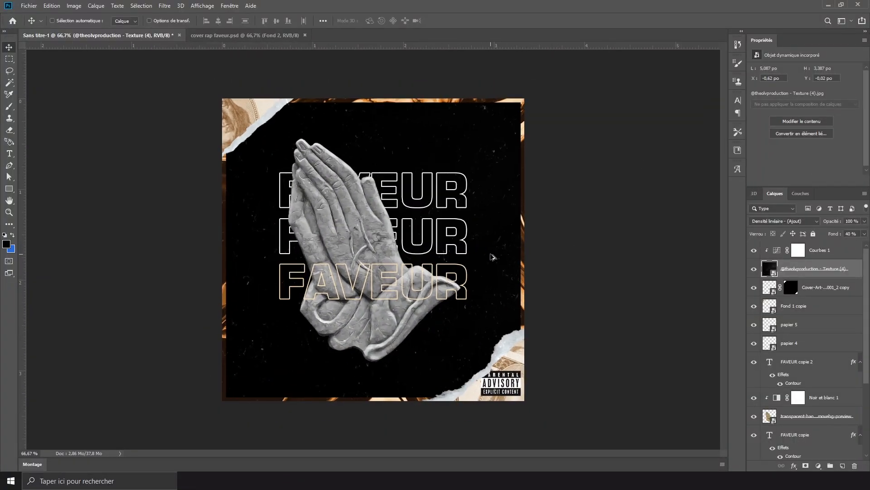